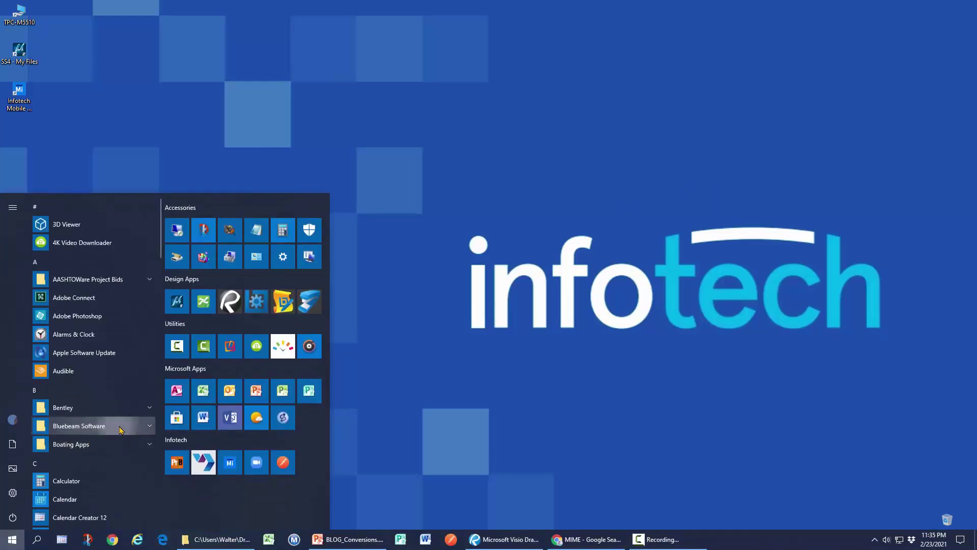
Expand the Bluebeam Software folder in the Start menu to reveal Bluebeam Stapler 20.
left_click(127, 427)
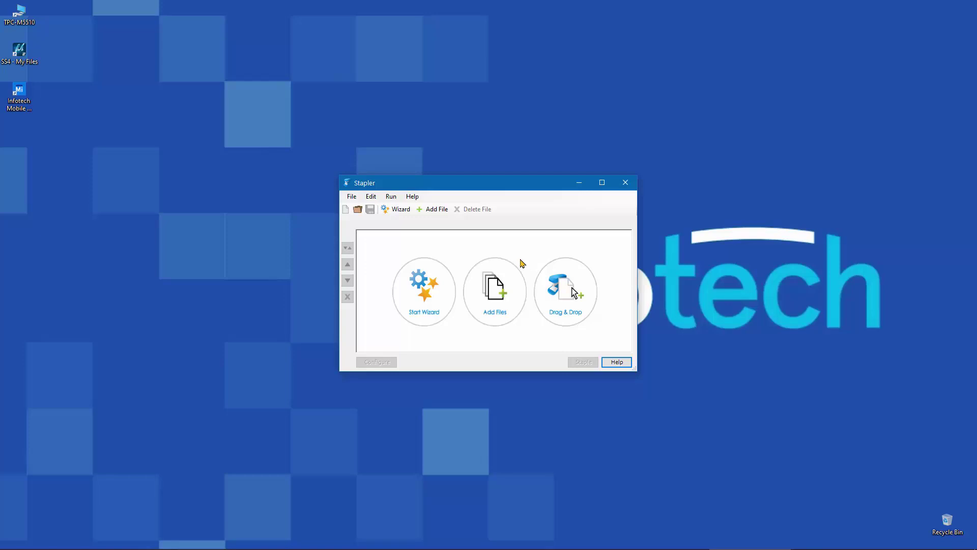
Open Stapler's Edit > Settings to look over its options without changing anything.
left_click(371, 197)
left_click(385, 208)
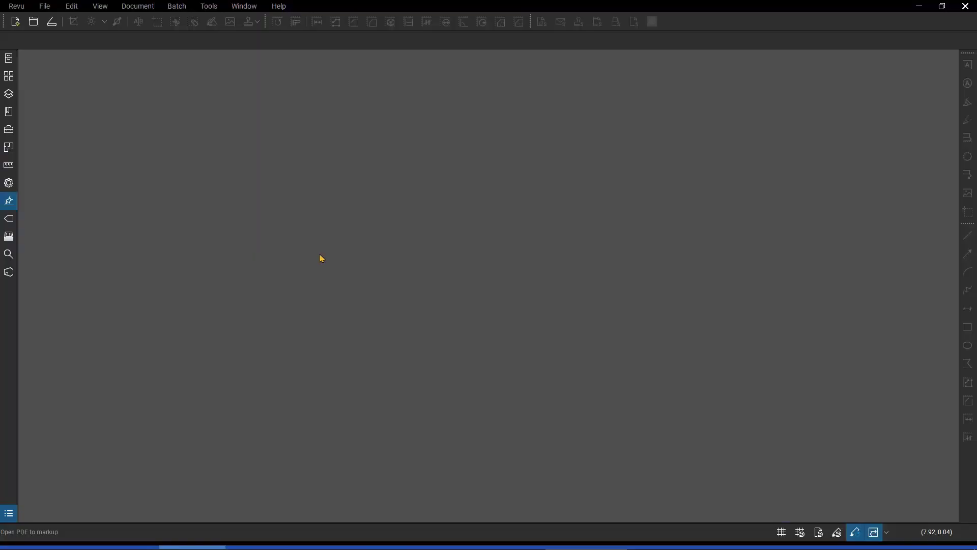
Open a file from the workspace shortcut menu and navigate to the Mixture of File Types folder.
left_click(49, 7)
right_click(171, 99)
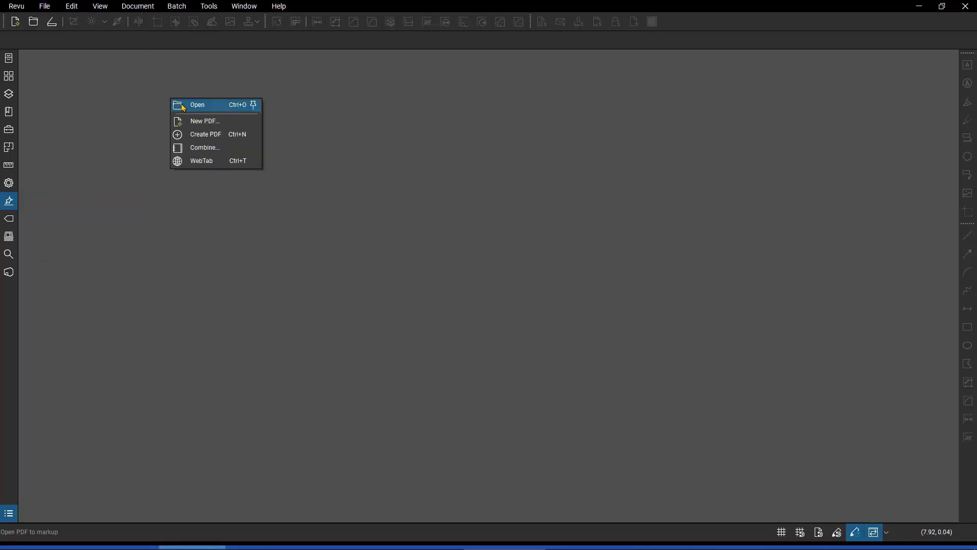
left_click(210, 110)
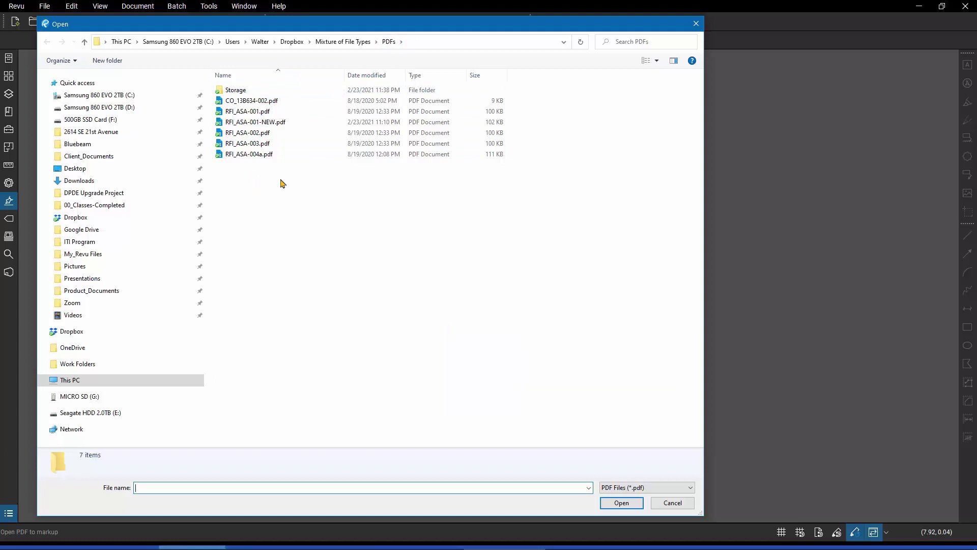
left_click(343, 45)
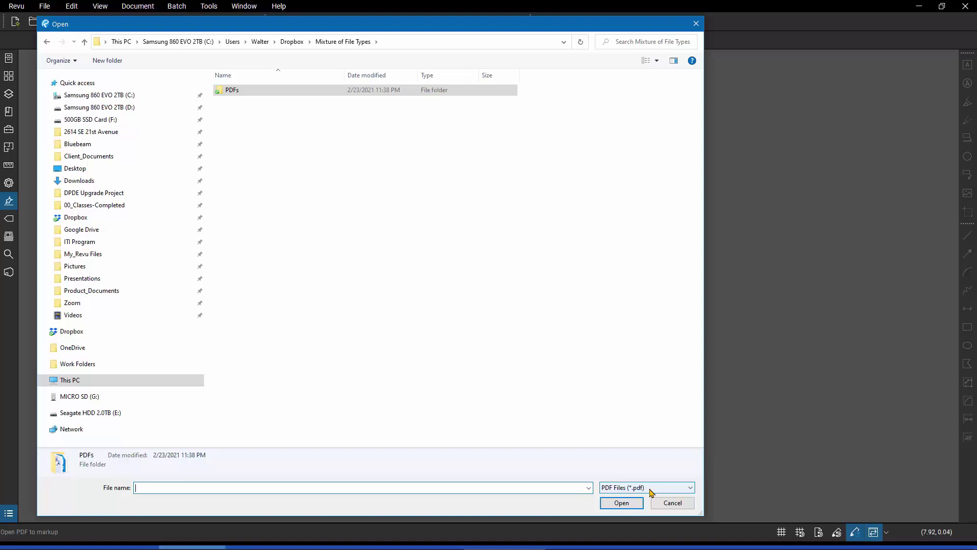
Show All Files (*.*) and open Microsoft Word Document.docx for conversion to PDF.
left_click(691, 488)
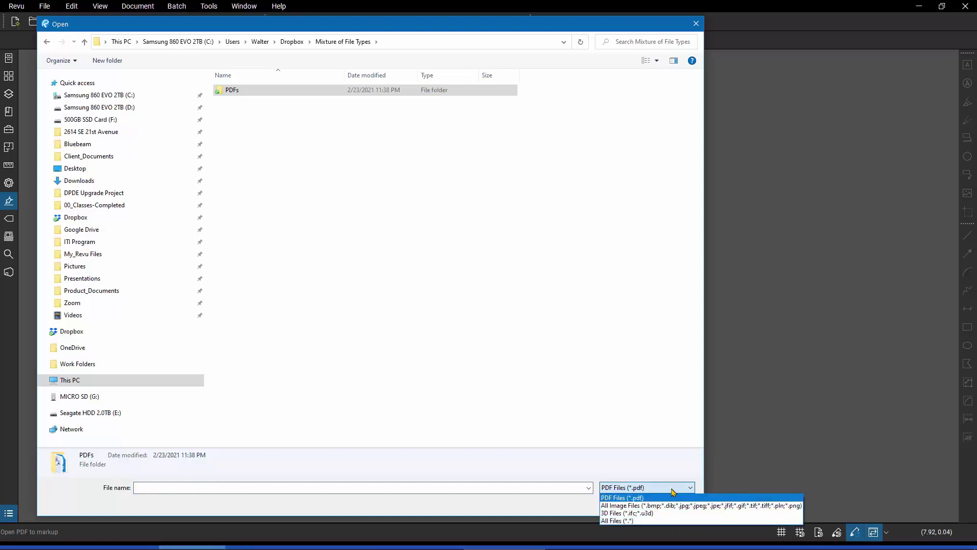
left_click(635, 521)
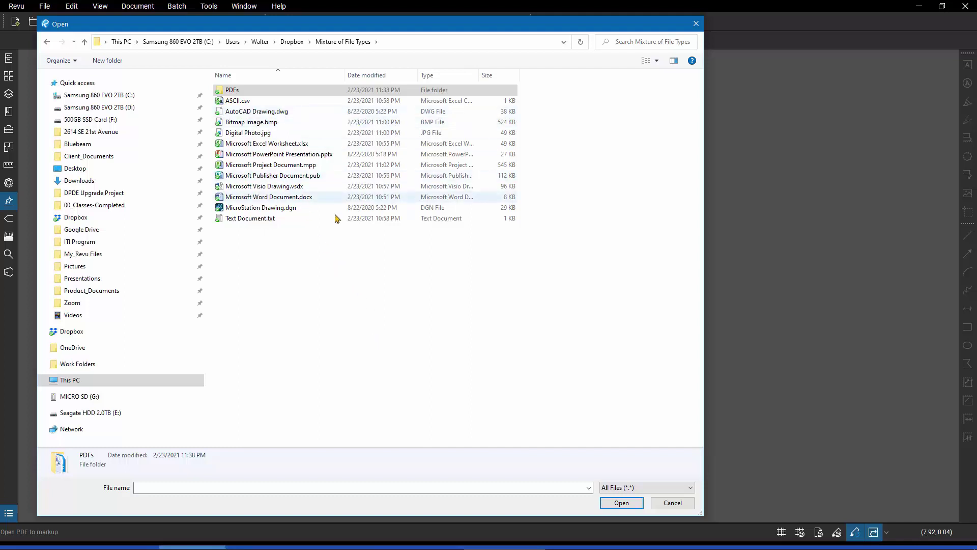
left_click(298, 200)
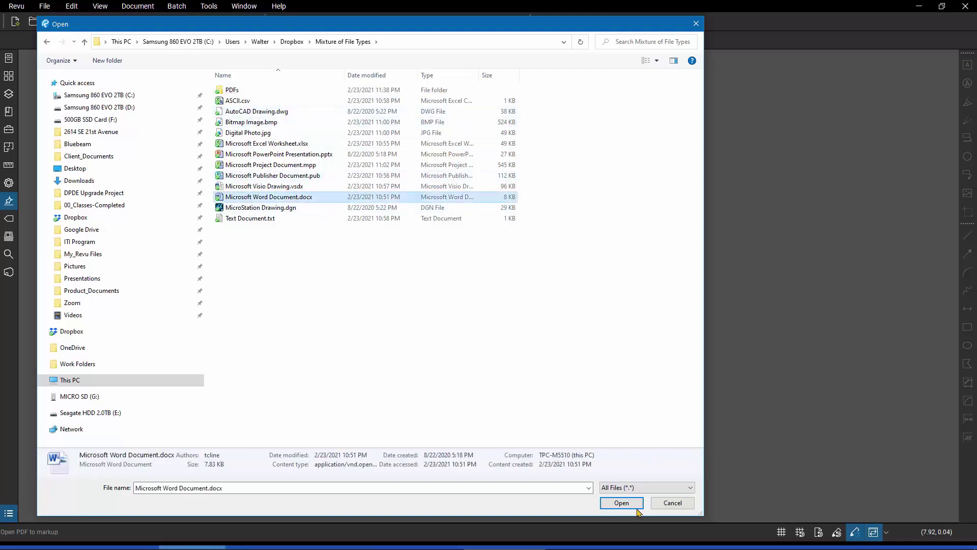
left_click(620, 503)
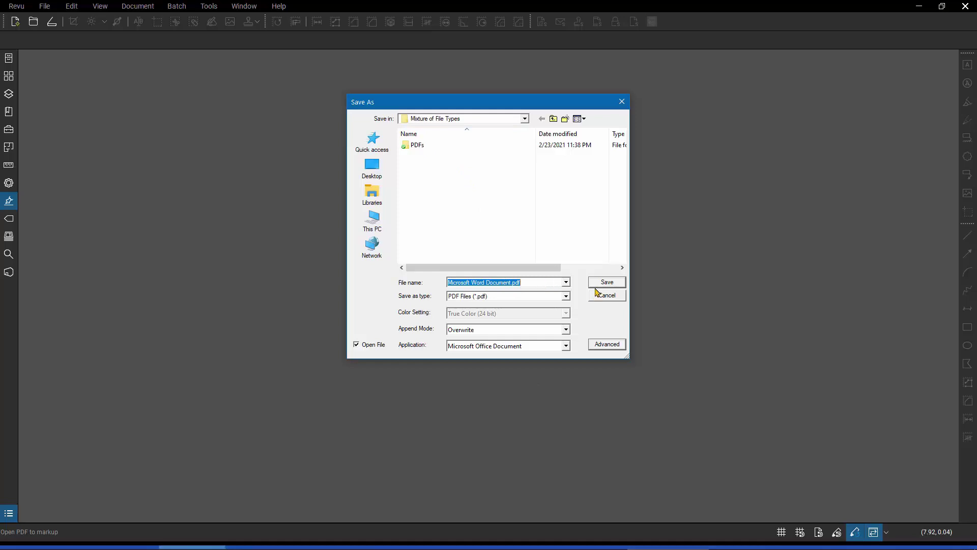
Save the conversion as Microsoft Word Document.pdf and let it finish converting.
left_click(609, 282)
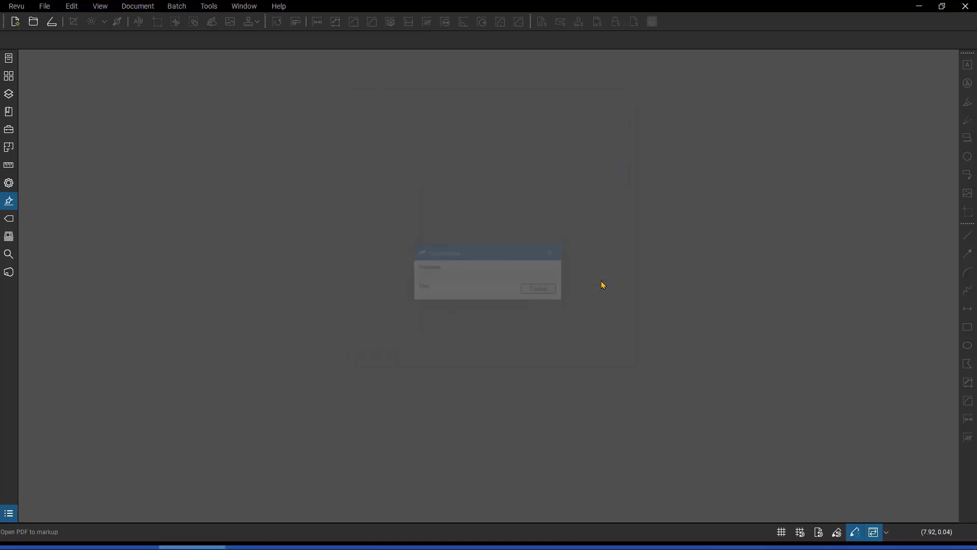
left_click(420, 259)
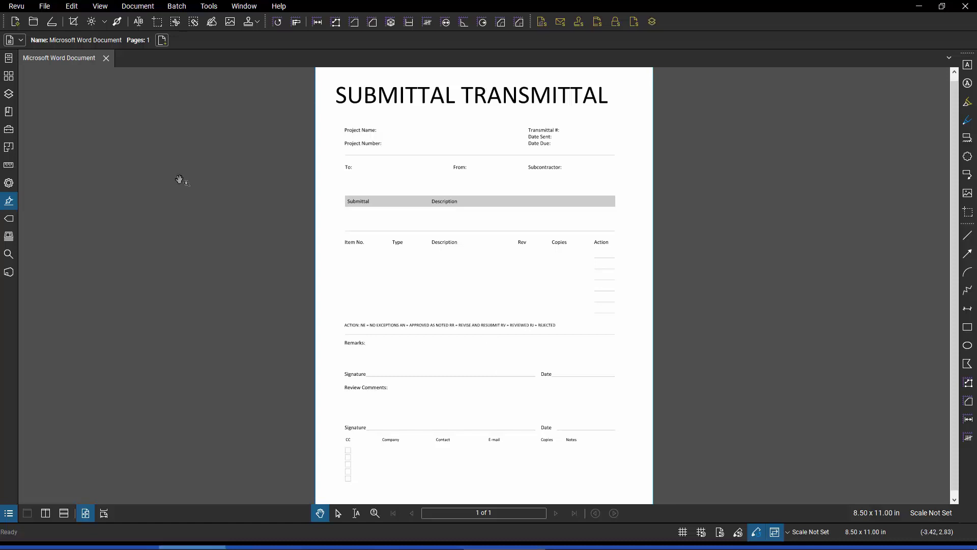
Open Microsoft Excel Worksheet.xlsx and Microsoft Visio Drawing.vsdx together, with All Files (*.*) shown.
left_click(44, 7)
left_click(61, 45)
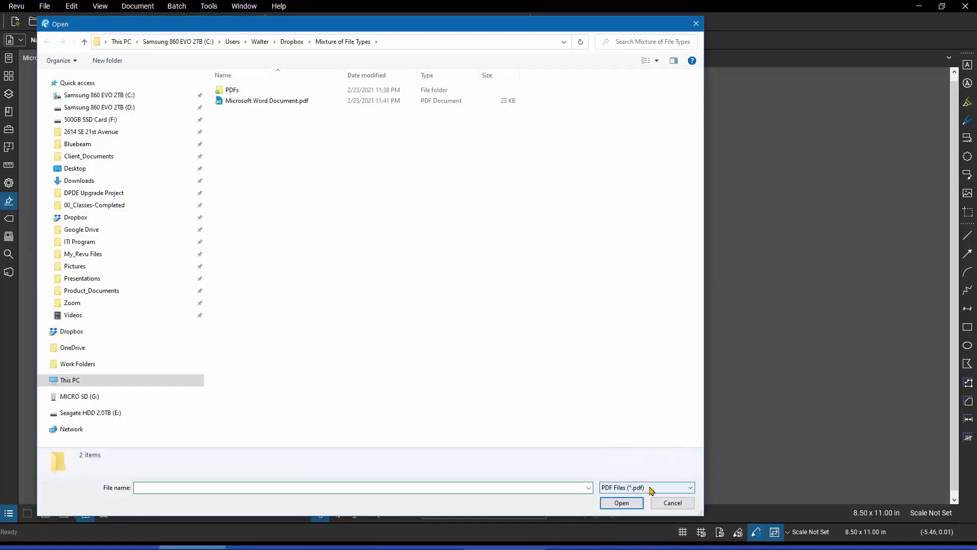
left_click(651, 490)
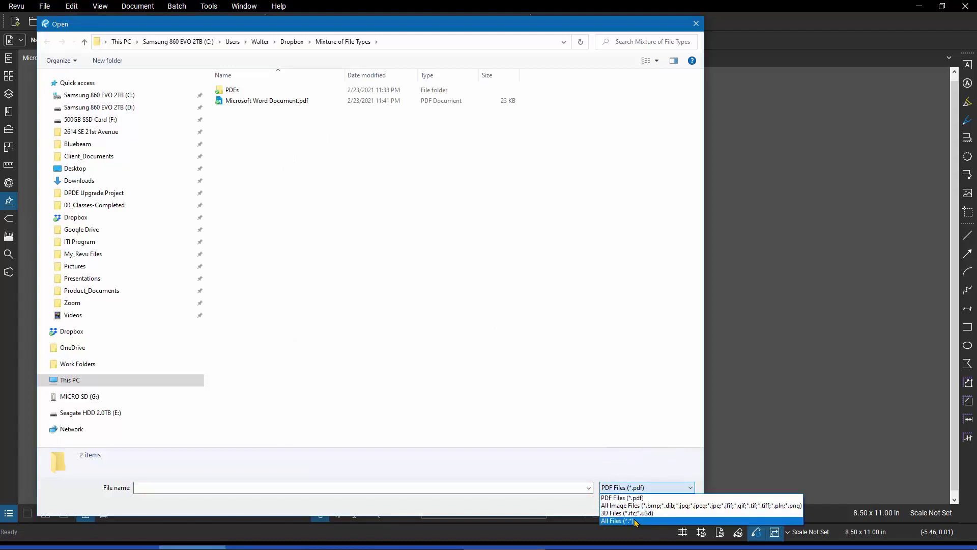
left_click(618, 503)
left_click(297, 145)
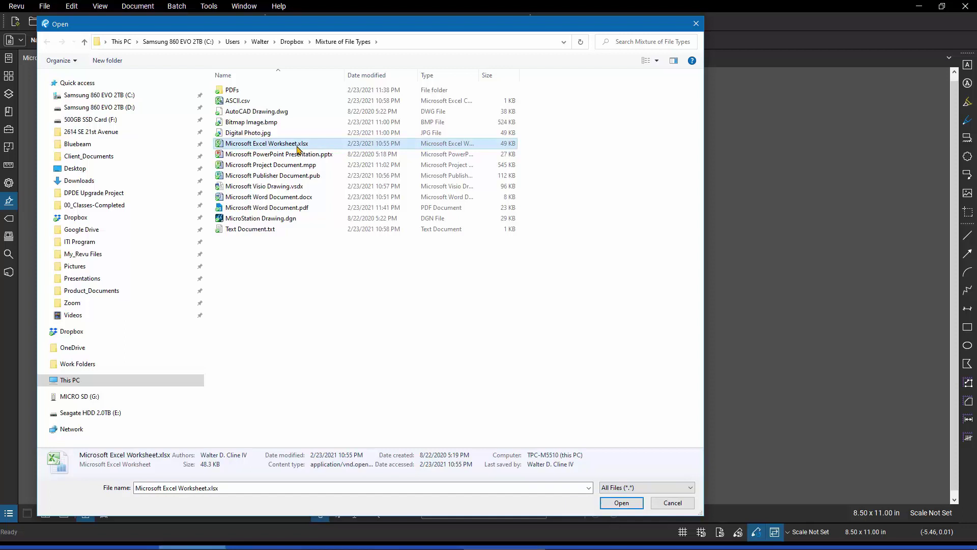
left_click(310, 188, "ctrl")
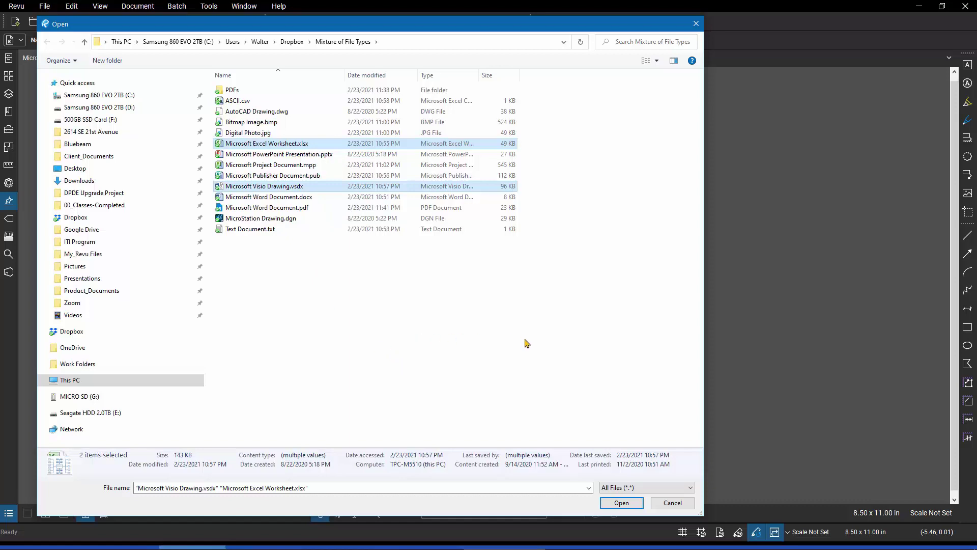
left_click(621, 502)
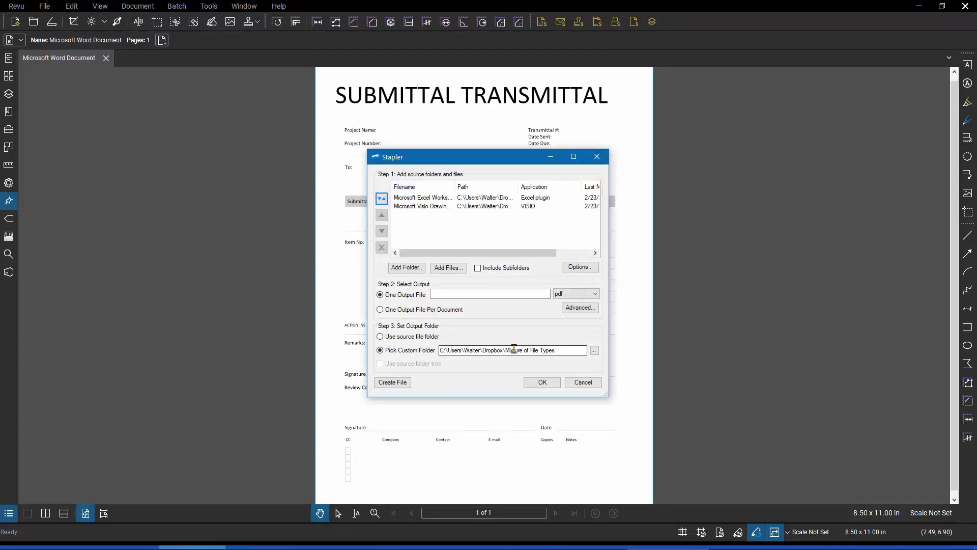
Use the custom Mixture of File Types output folder and choose One Output File Per Document.
left_click(566, 350)
left_click(480, 295)
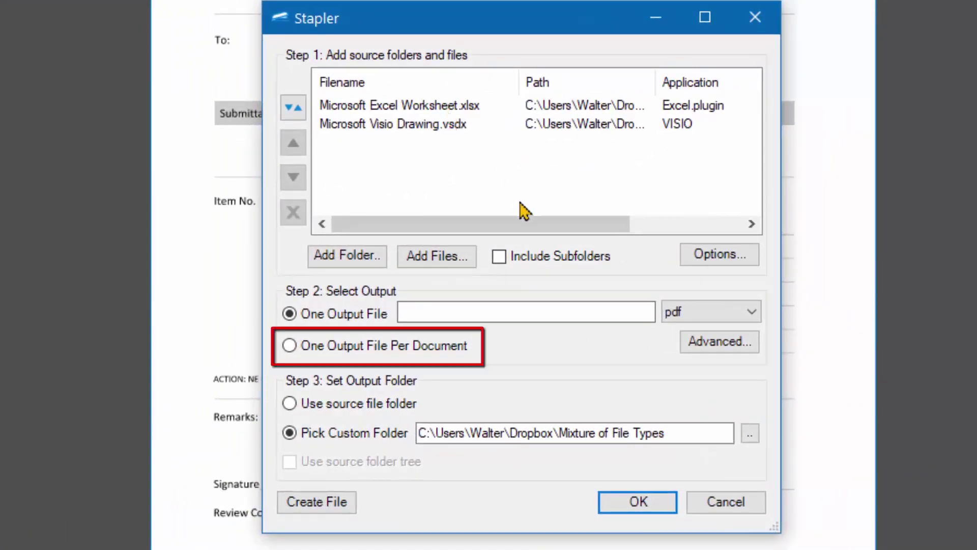
left_click(355, 346)
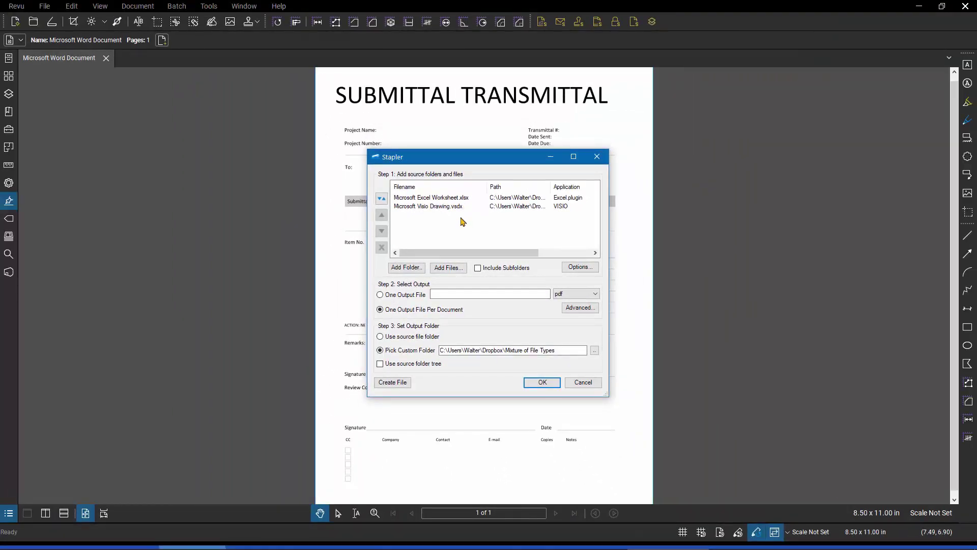
Accept the job, enlarge the window, widen the Filename and Directory columns, and staple both files.
left_click(552, 383)
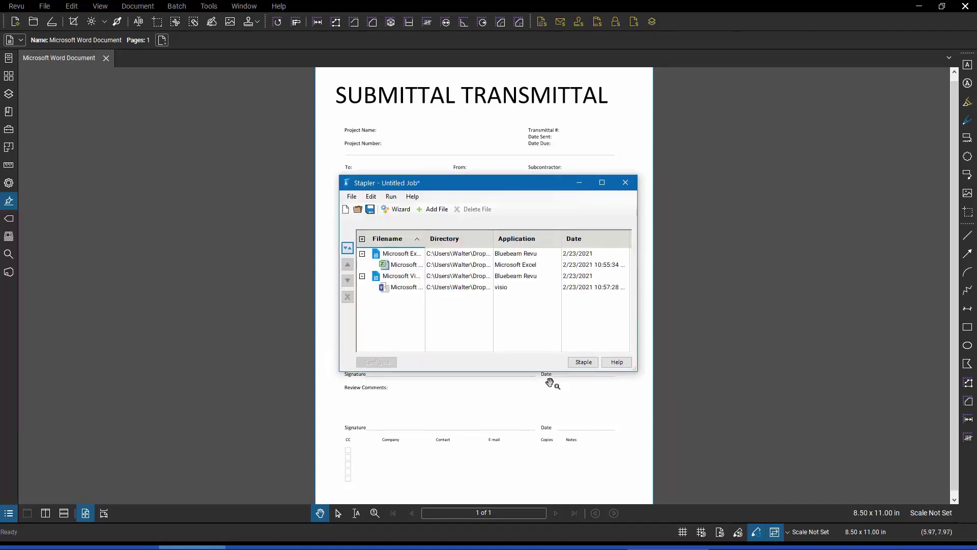
left_click_drag(637, 371, 825, 392)
left_click_drag(425, 238, 522, 244)
left_click(432, 265)
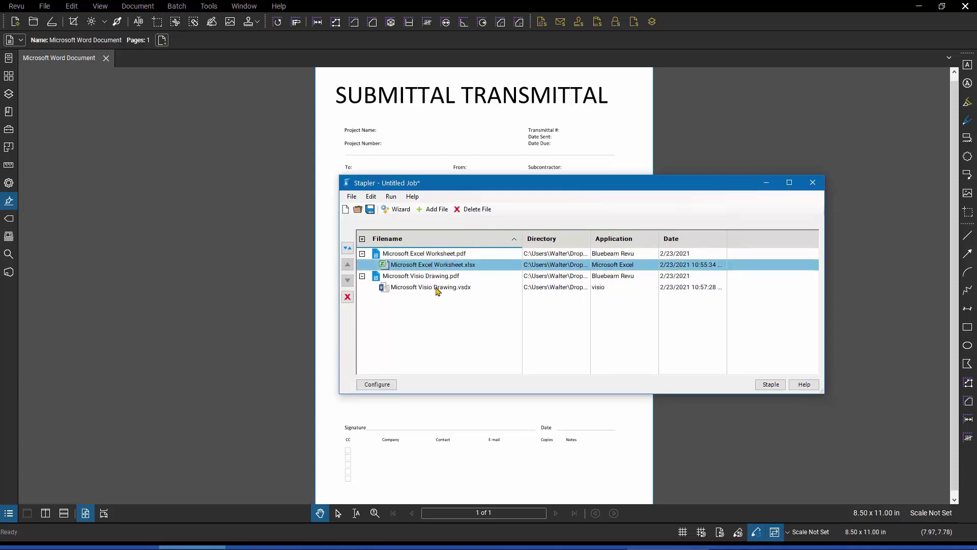
left_click(438, 287)
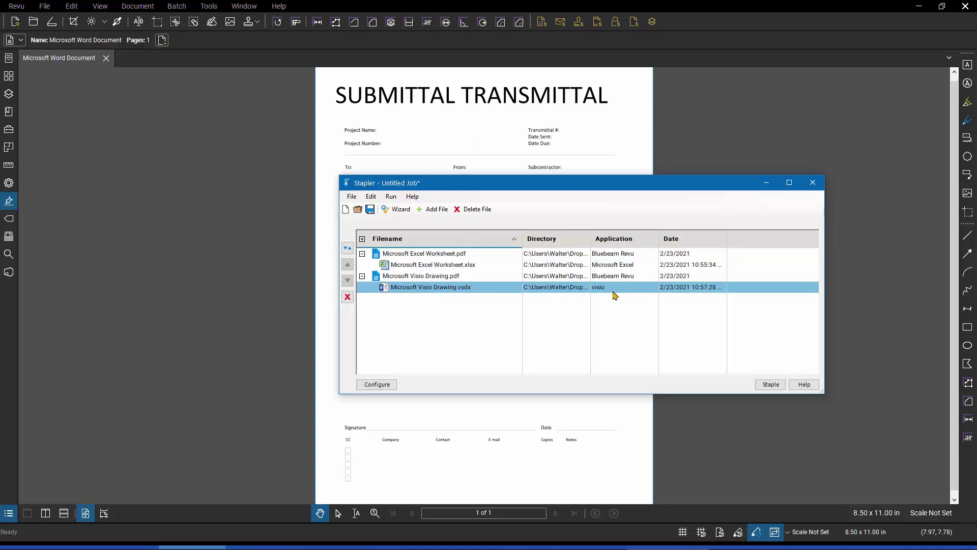
left_click_drag(590, 239, 672, 239)
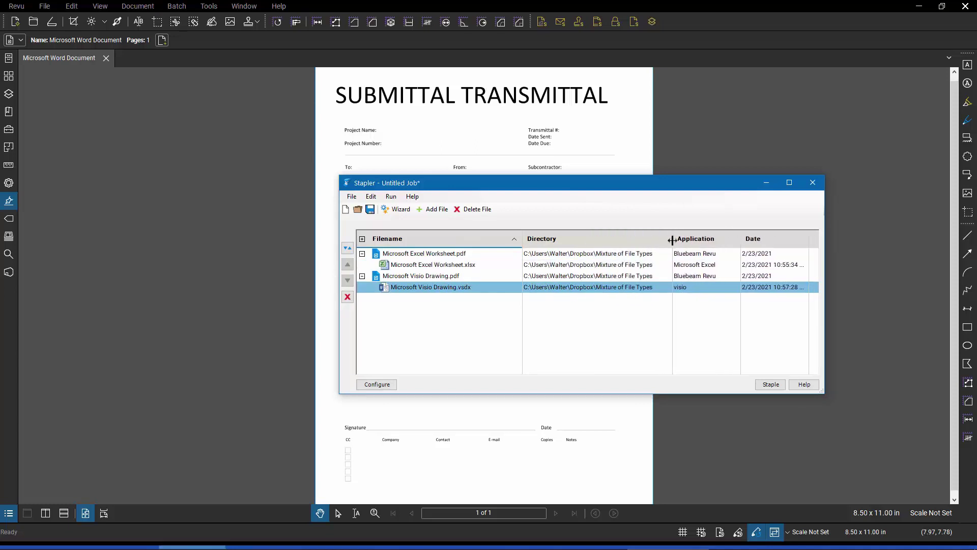
left_click(770, 385)
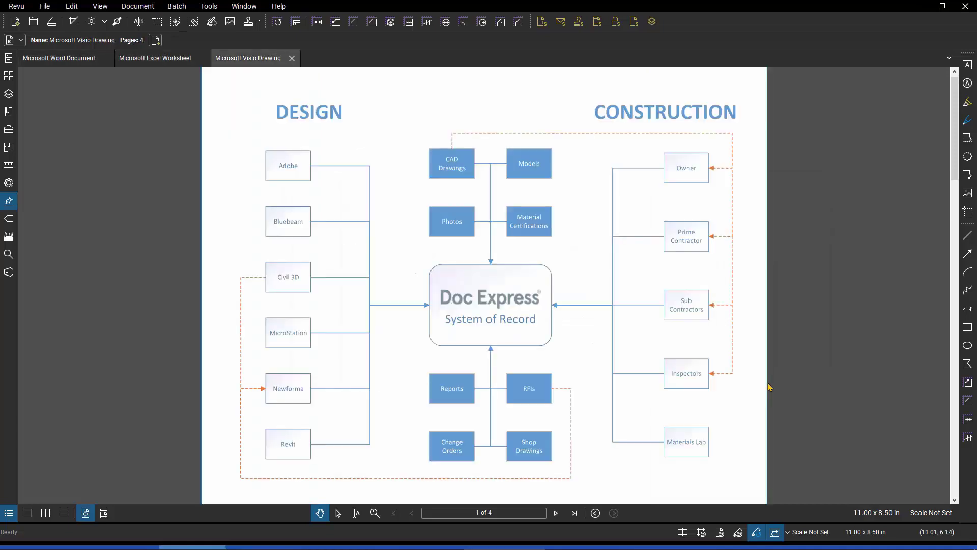
Review the converted Word, Excel and Visio PDFs in their document tabs.
left_click(59, 60)
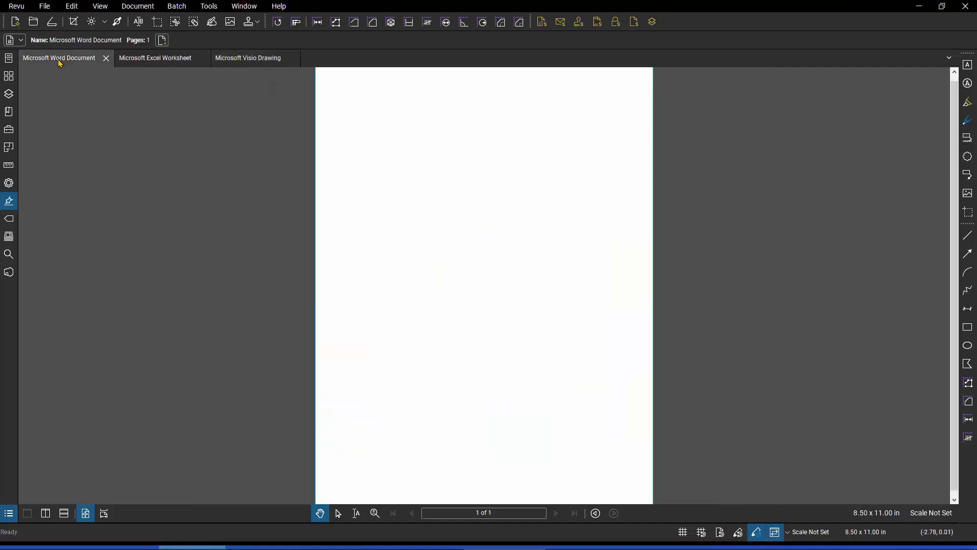
left_click(125, 65)
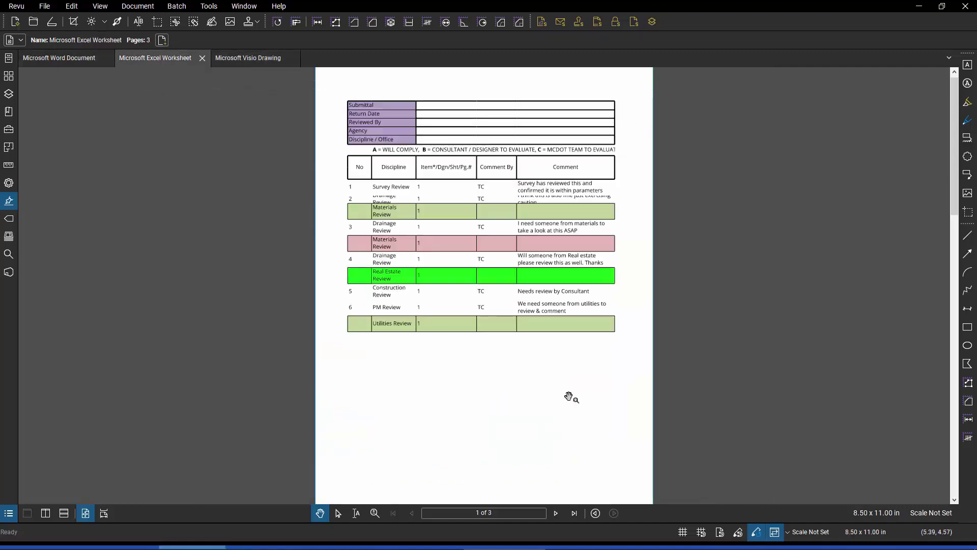
left_click(258, 61)
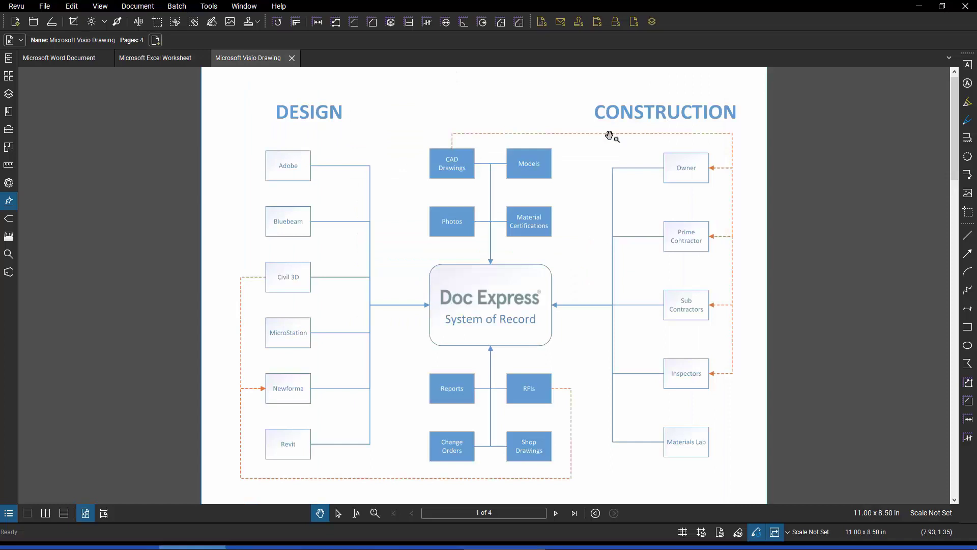
left_click(45, 7)
Close all PDFs, export the RFI to Word as Document1.docx, then close Word to return to the plans.
left_click(61, 99)
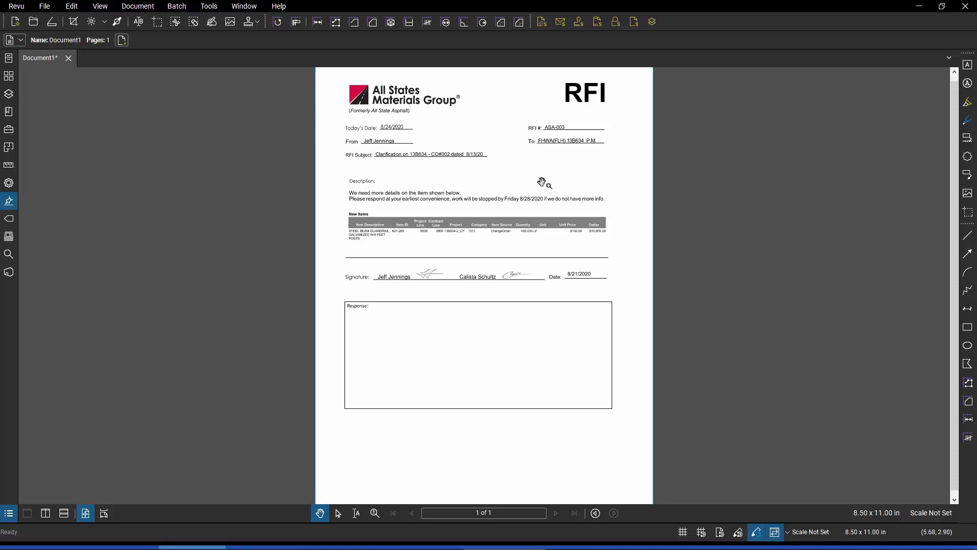
left_click(45, 6)
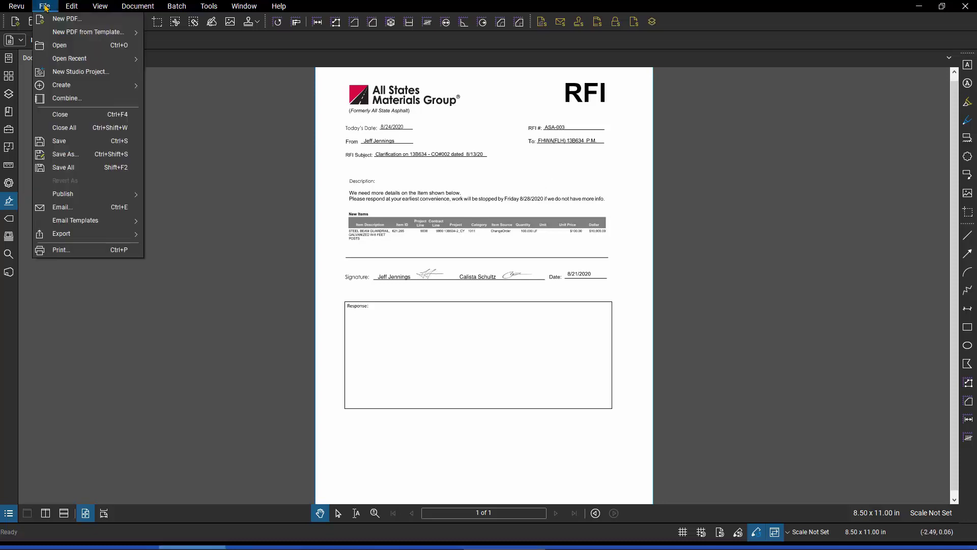
left_click(76, 154)
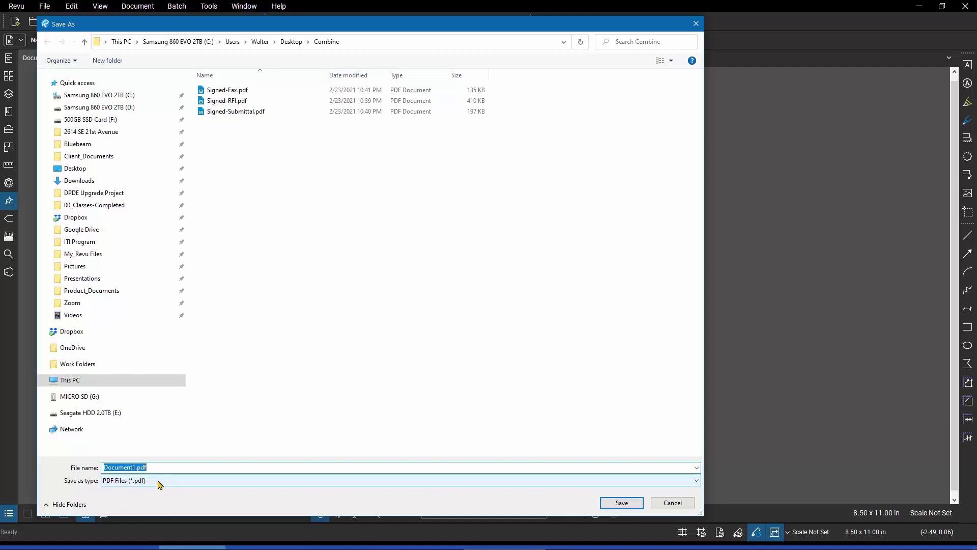
left_click(160, 482)
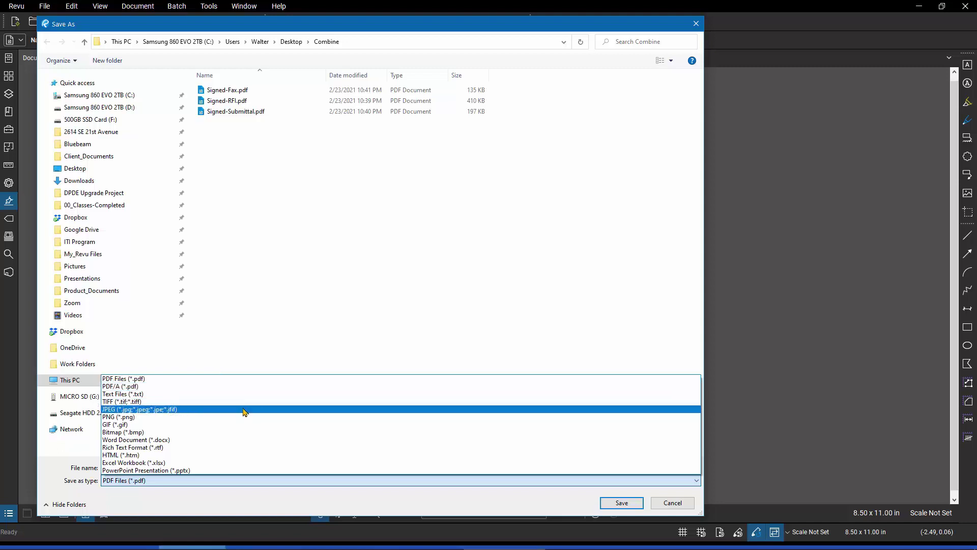
left_click(227, 441)
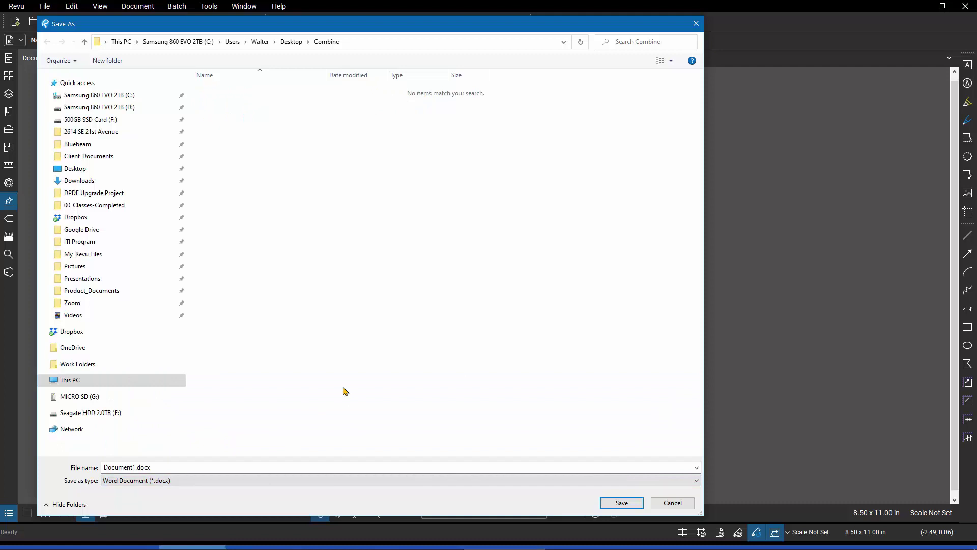
left_click(624, 503)
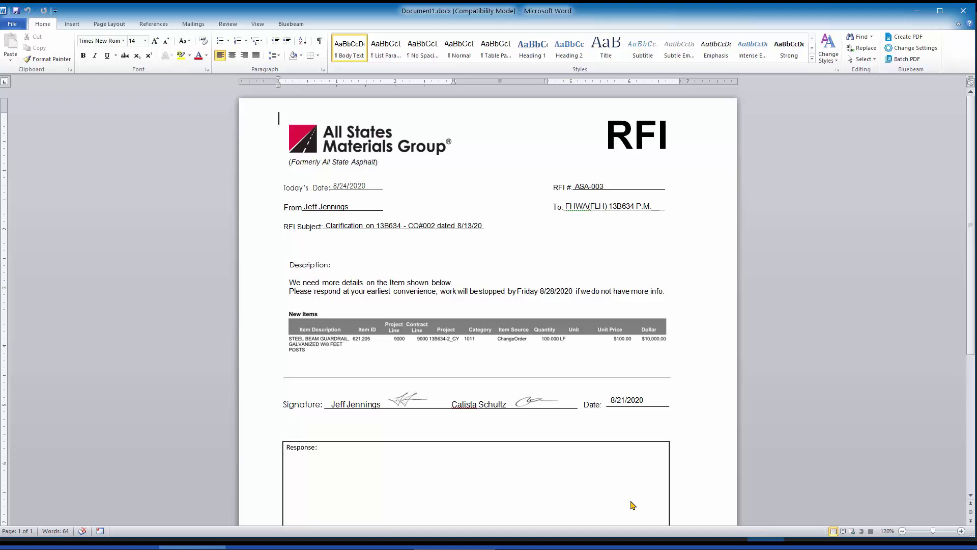
left_click(966, 13)
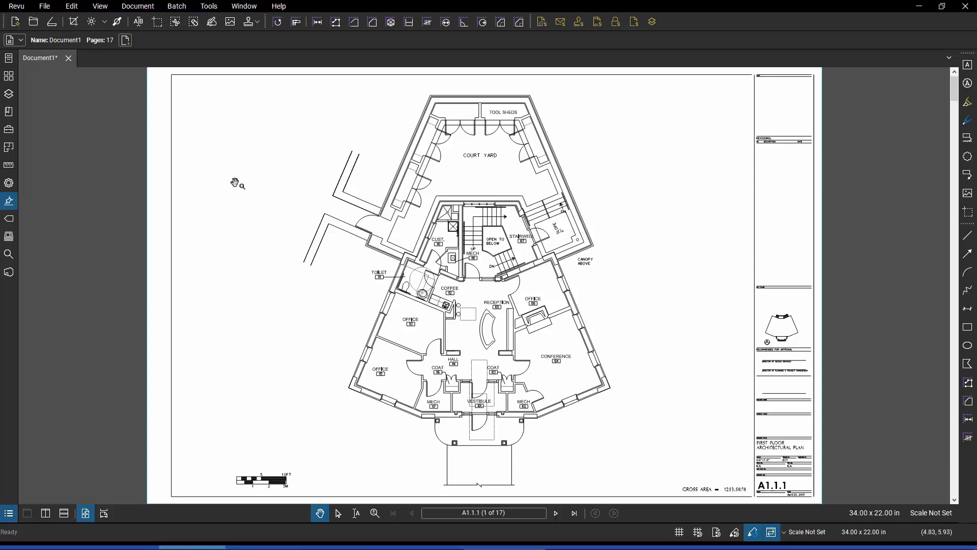
Extract all 17 pages (1 - 17) from sheet A1.1.1 as separate sheet-named files, targeting Desktop\Exploded.
left_click(9, 77)
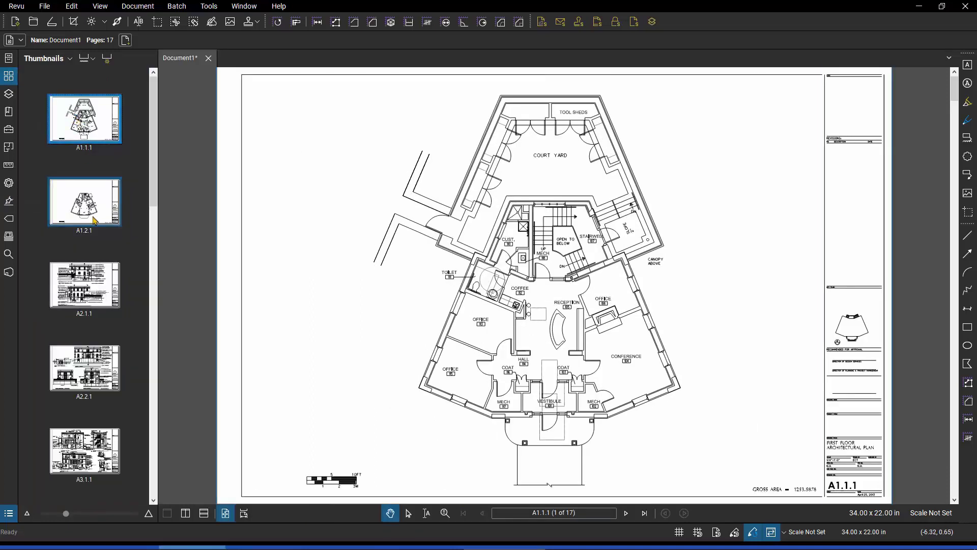
right_click(85, 127)
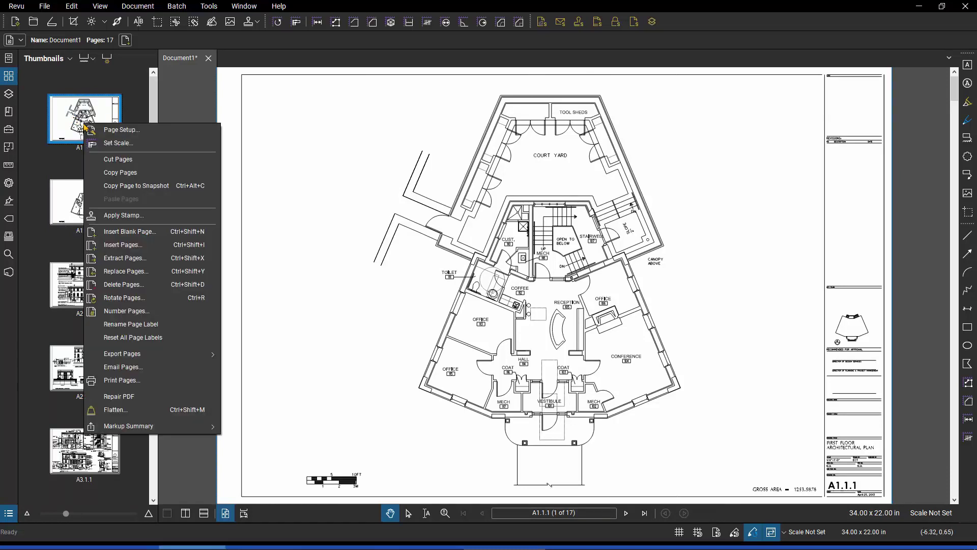
left_click(147, 261)
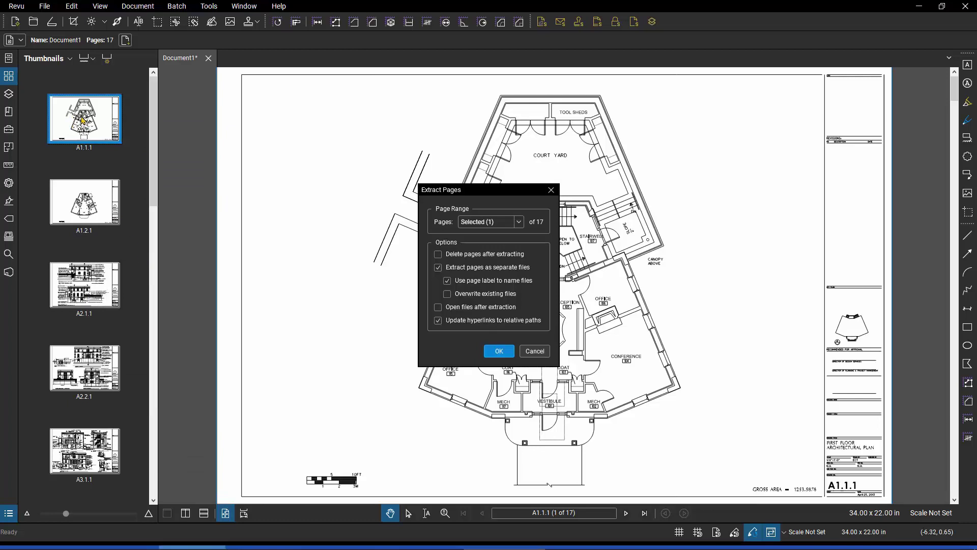
left_click(518, 224)
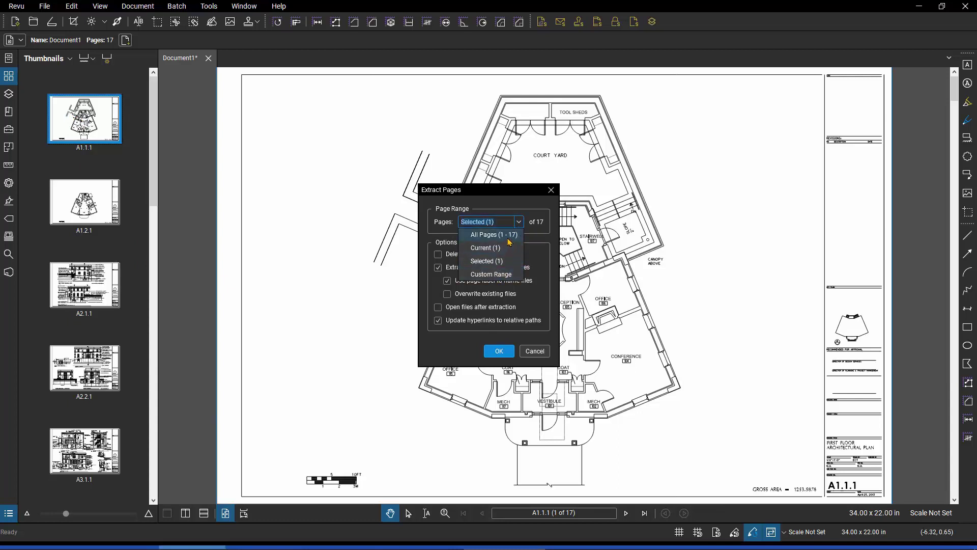
left_click(508, 237)
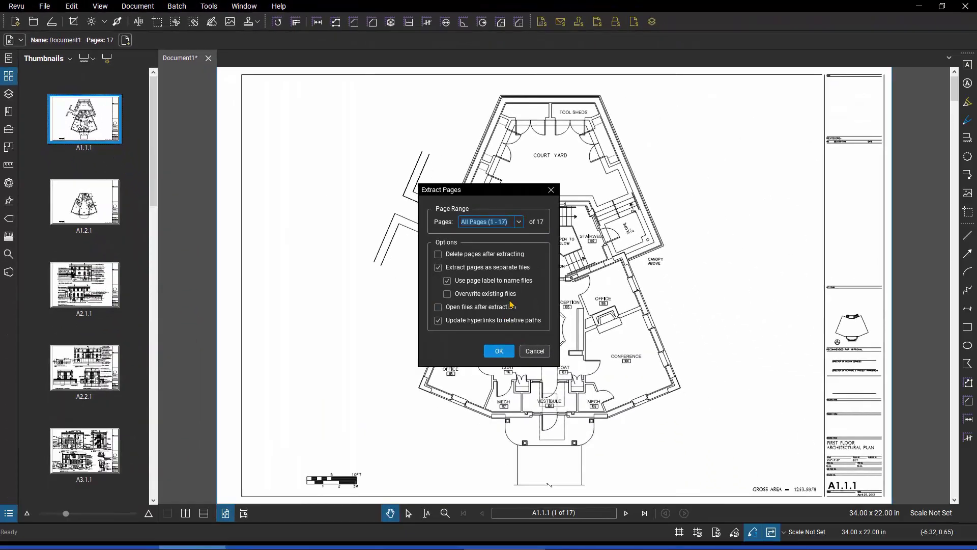
left_click(499, 353)
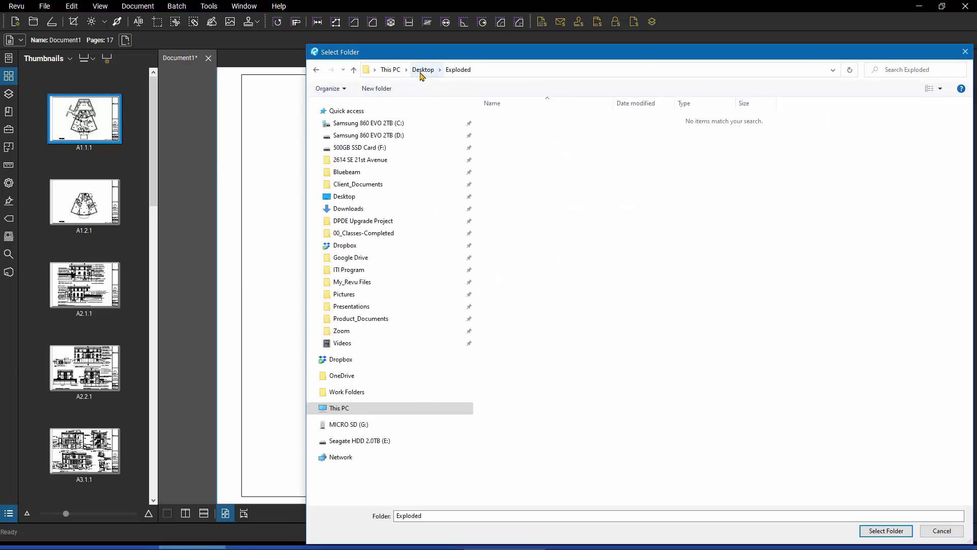
Save the 17 extracted sheets into the Exploded folder, then check the resulting files without opening any.
left_click(897, 531)
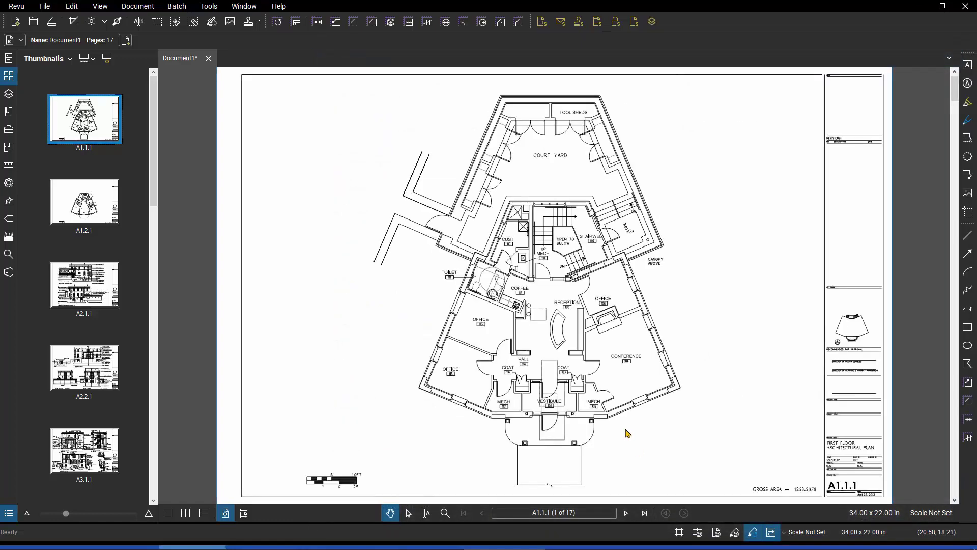
left_click(34, 22)
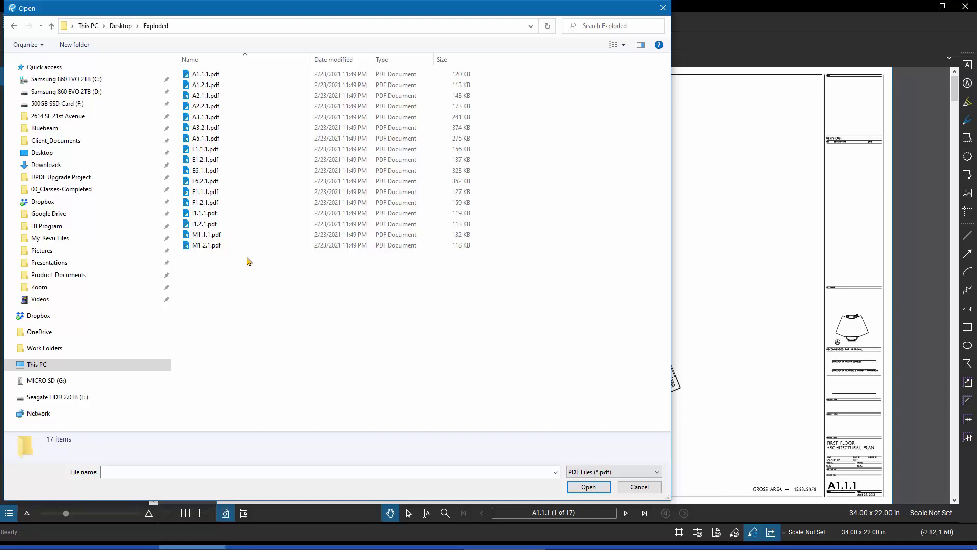
left_click(639, 487)
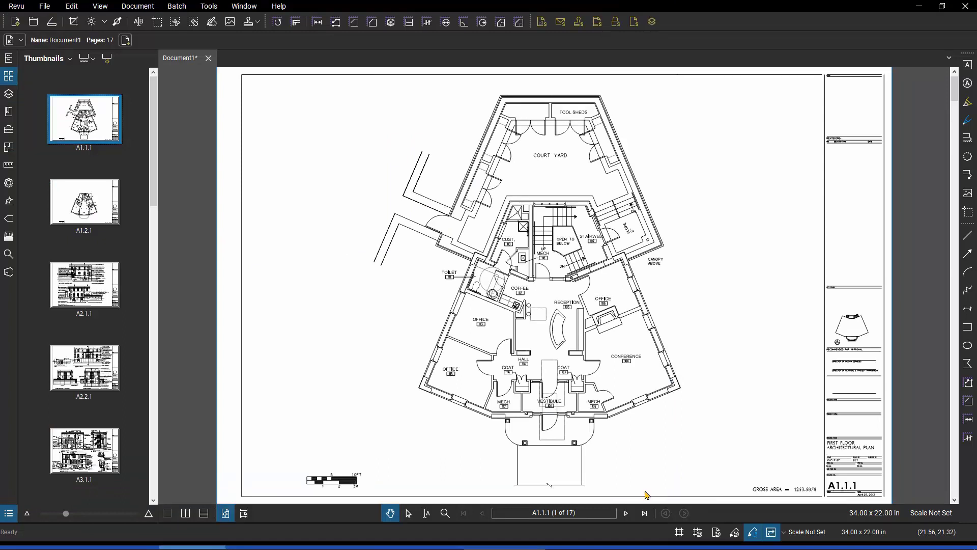
Close the plan set without saving and create a new set from the Sets panel.
left_click(209, 59)
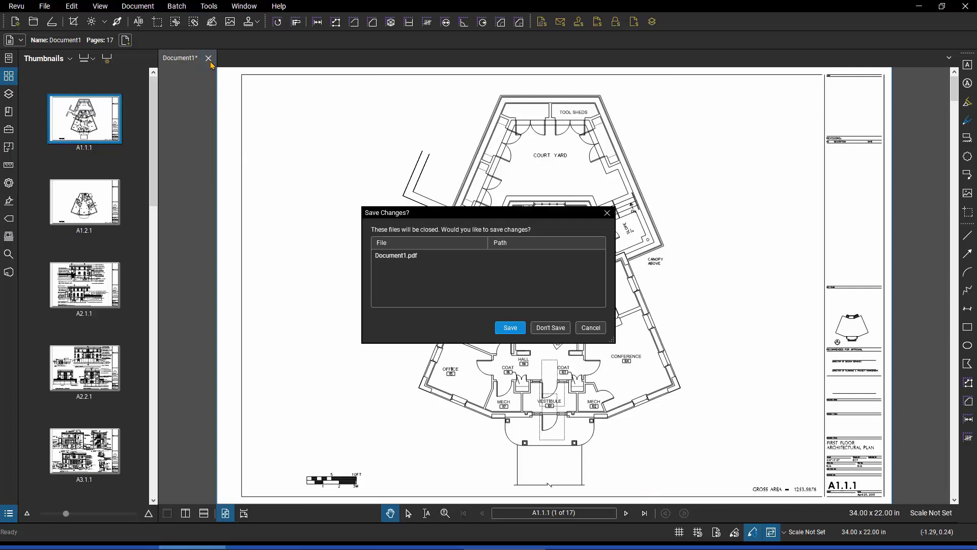
left_click(548, 327)
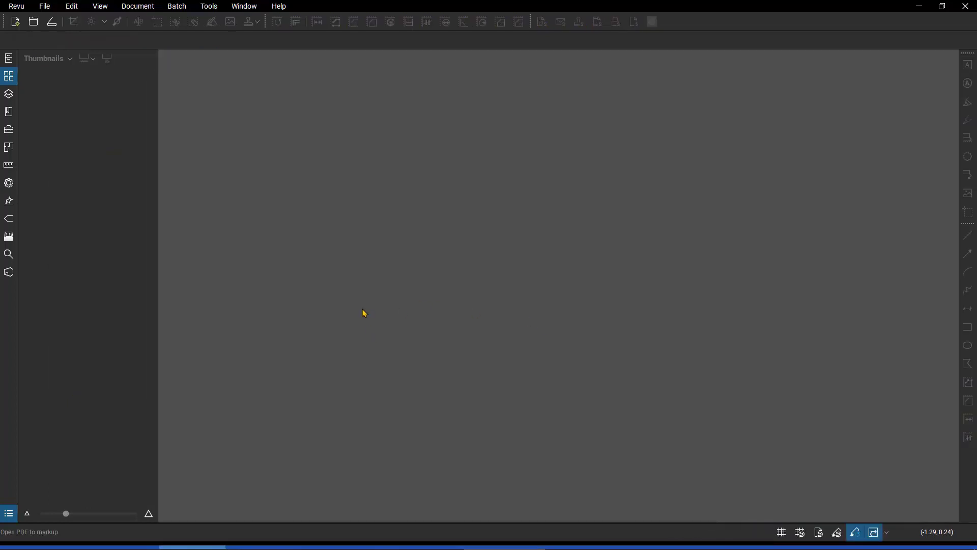
left_click(9, 236)
left_click(34, 60)
left_click(48, 74)
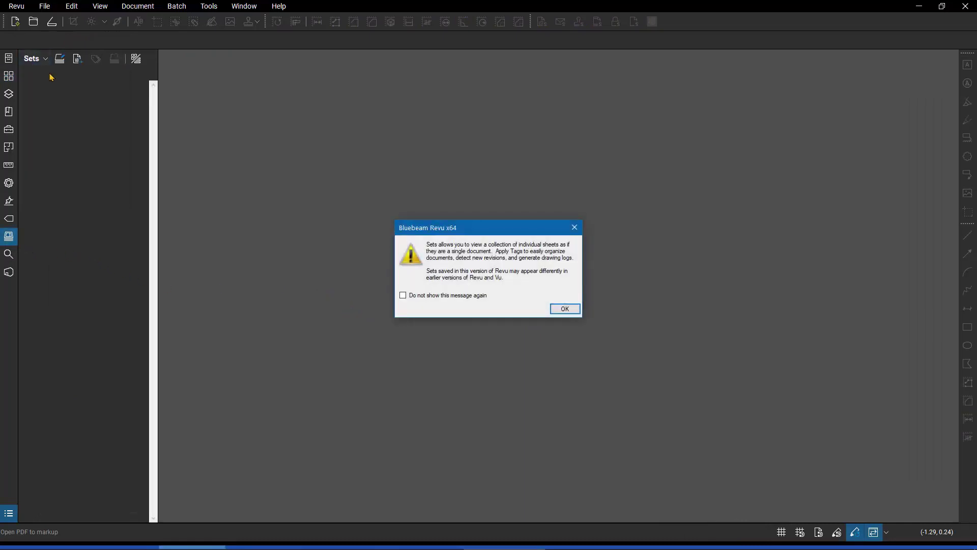
left_click(563, 308)
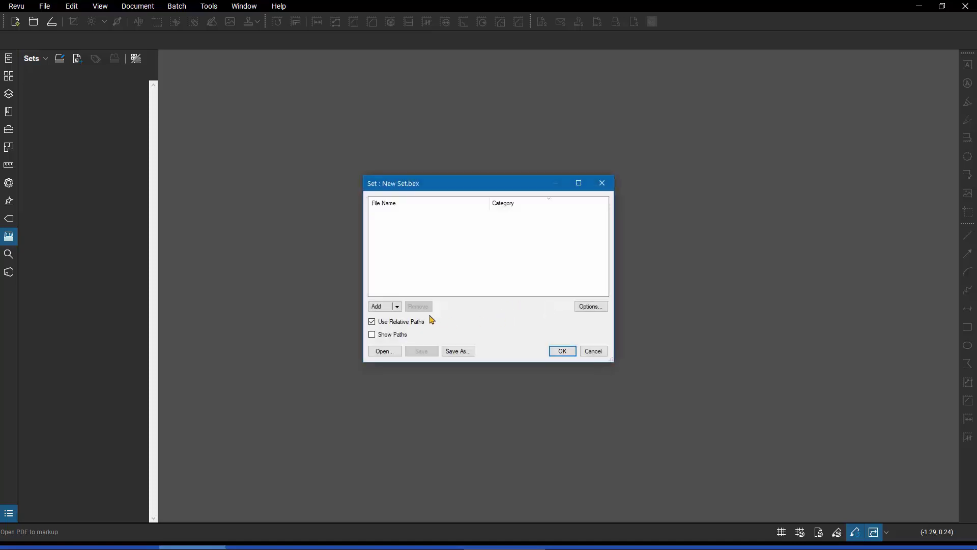
Add all 17 sheet PDFs to the new set with the Construction categories template.
left_click(396, 306)
left_click(402, 319)
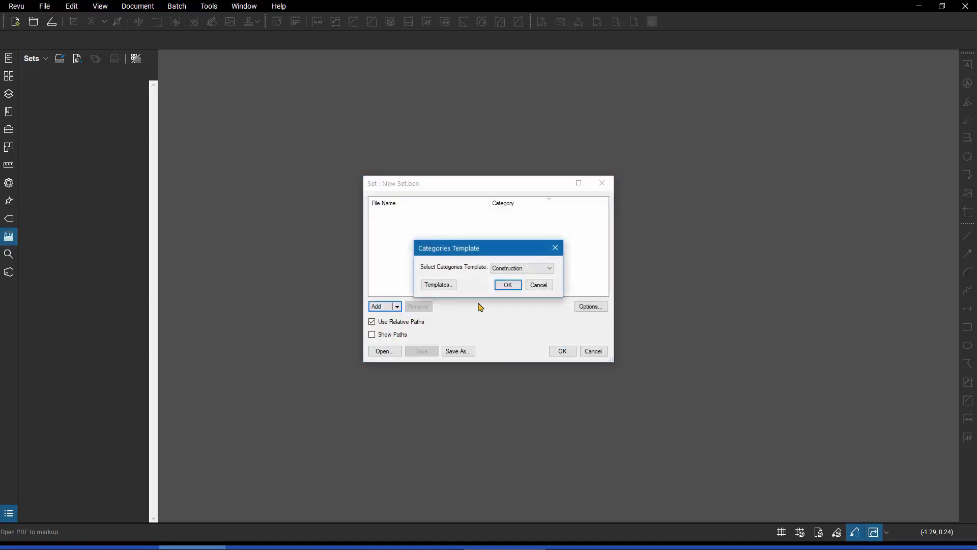
left_click(507, 284)
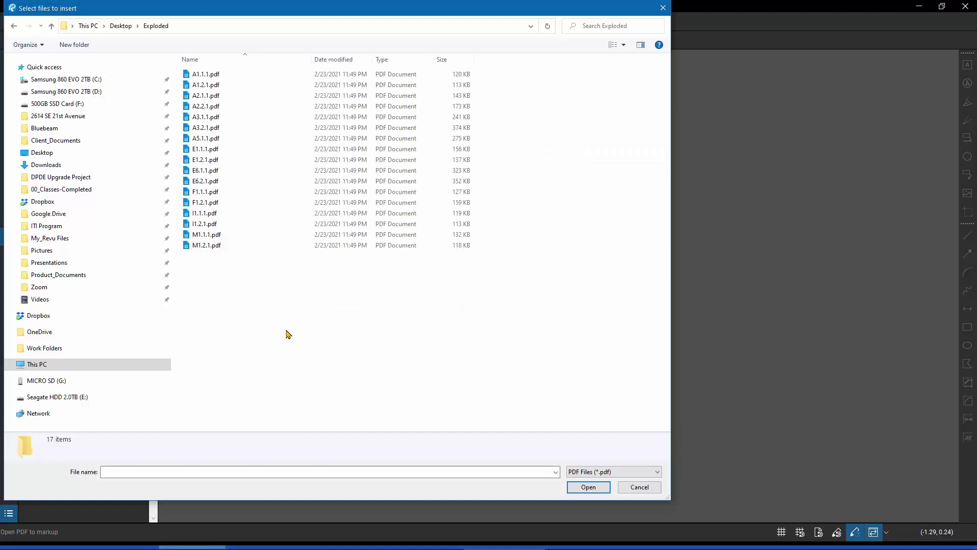
key("ctrl+a")
left_click(588, 486)
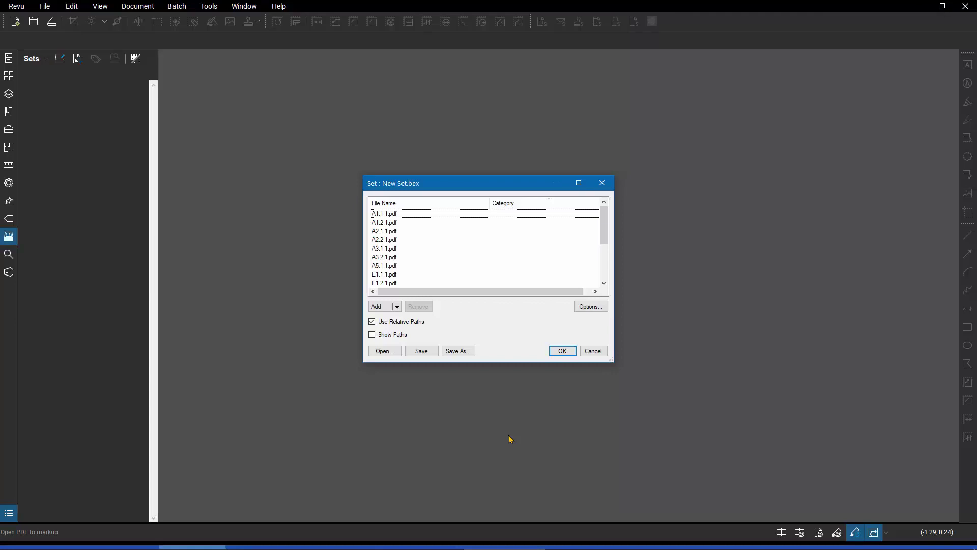
left_click(388, 351)
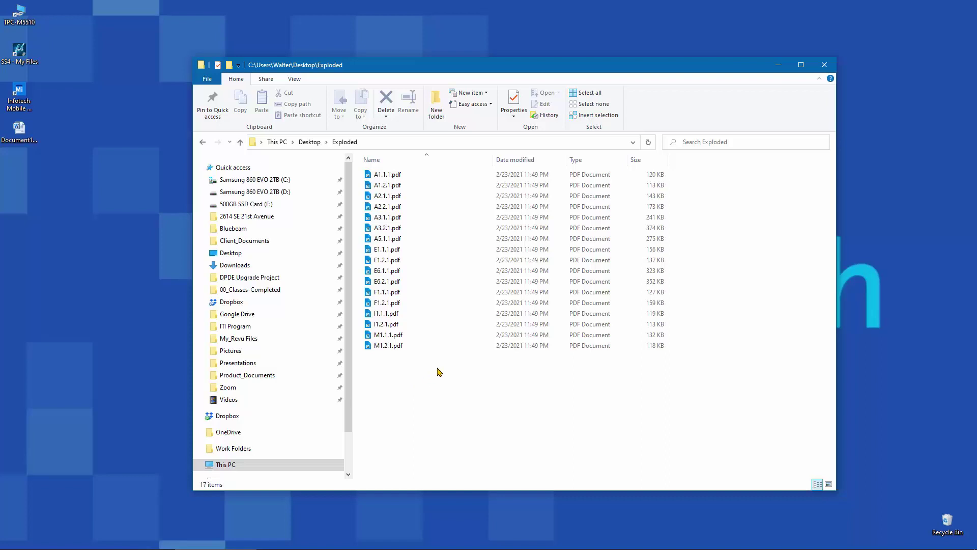
Select sheets A5.1.1 through M1.2.1 plus A2.2.1, excluding E6.2.1, and right-click the selection.
left_click_drag(438, 365, 384, 248)
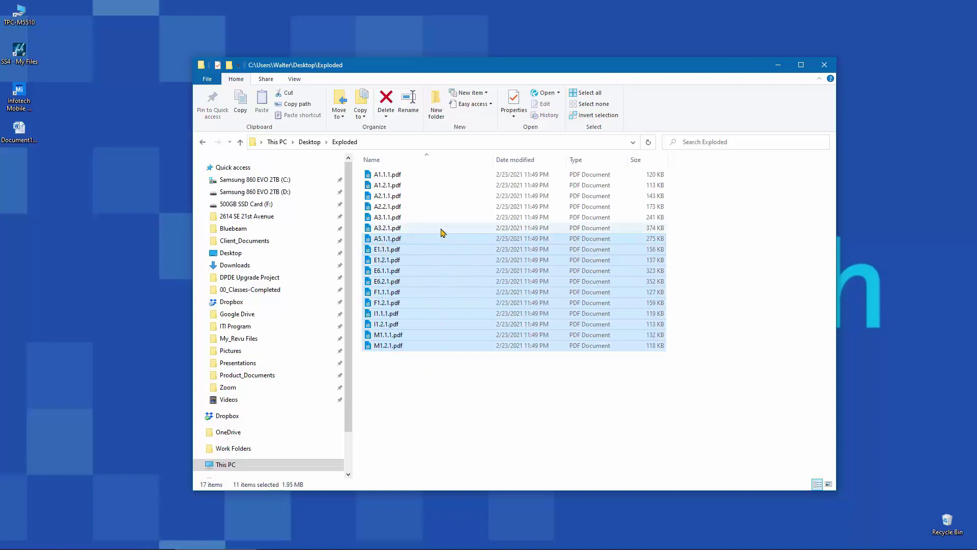
left_click(411, 207, "ctrl")
left_click(417, 281, "ctrl")
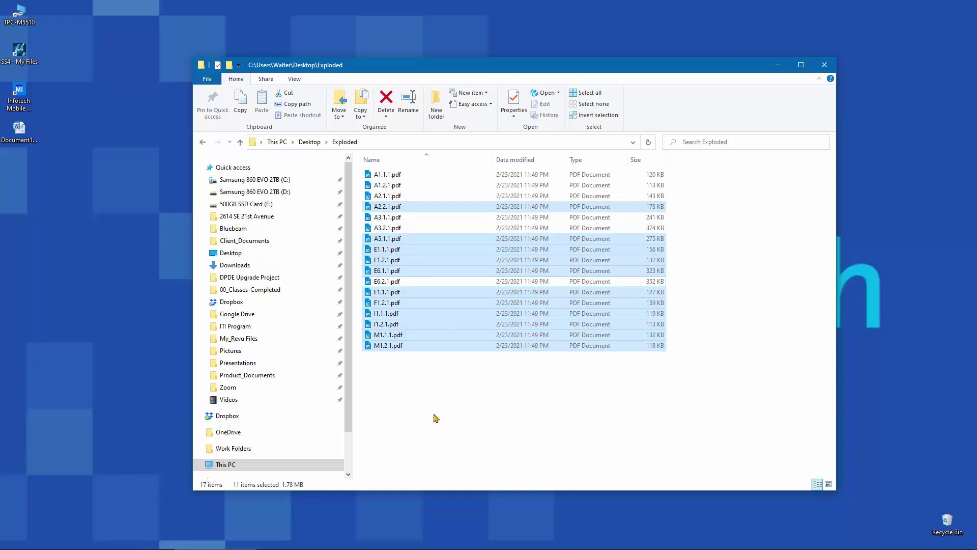
right_click(414, 314)
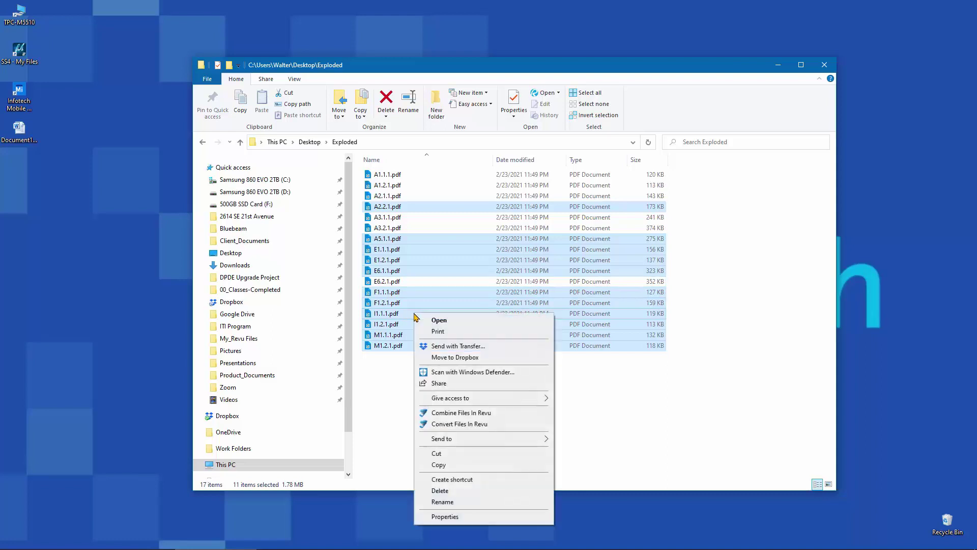
Combine the eleven sheets in Revu into one output file named YouTube-Combined-Demo.
left_click(506, 413)
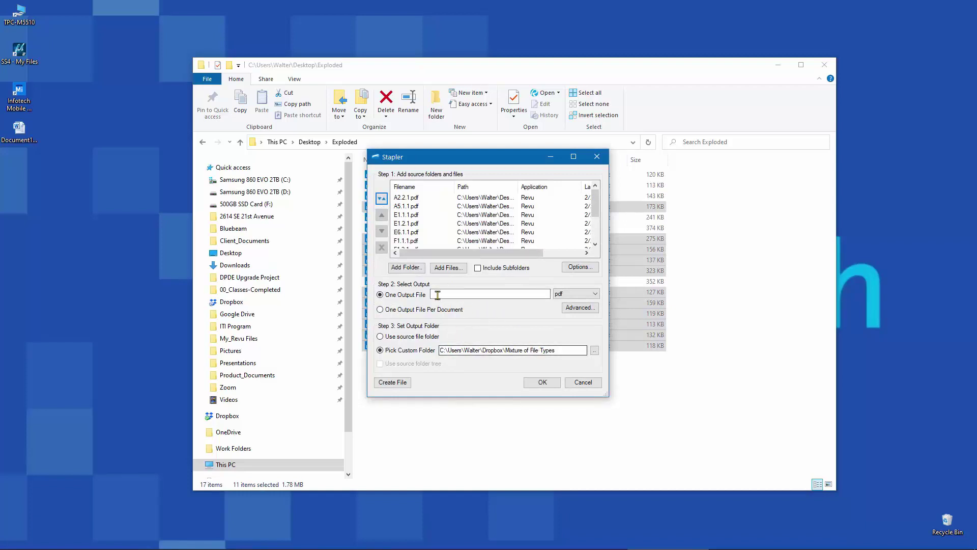
left_click(457, 294)
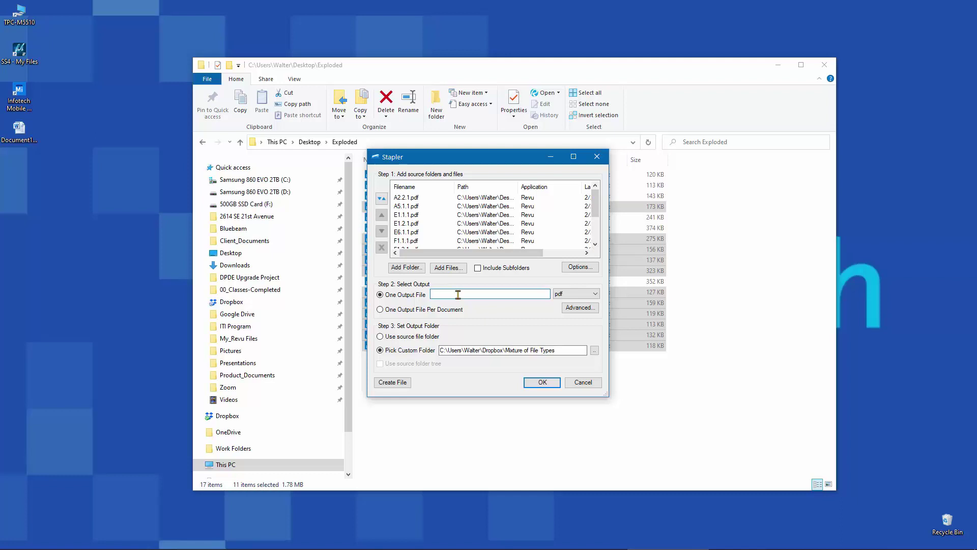
type("YouTube-Combined-Demo")
left_click(540, 382)
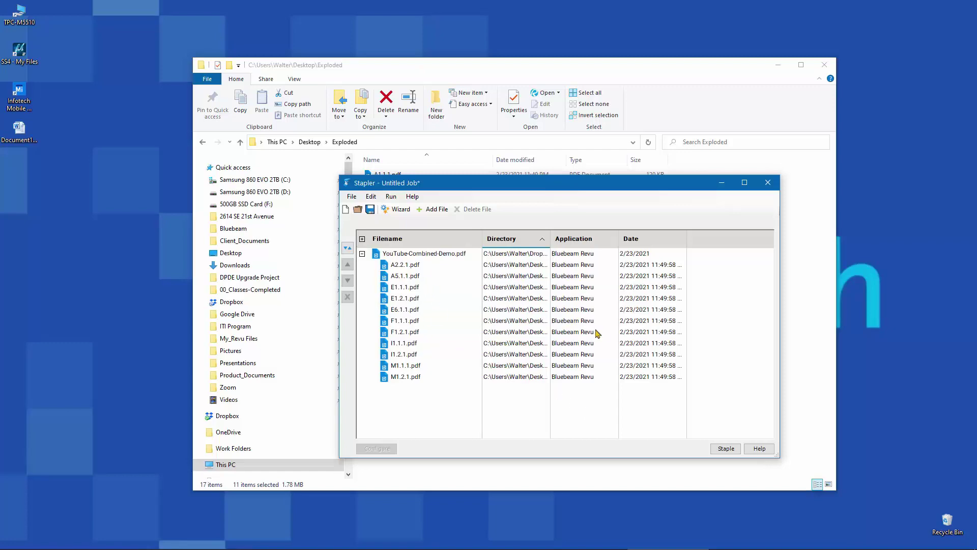
left_click(726, 448)
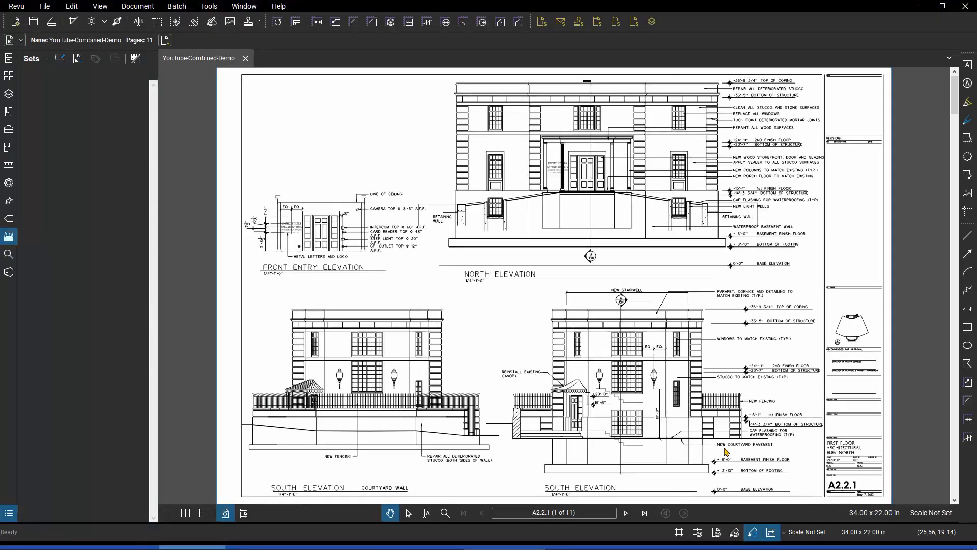
Close the combined PDF and start File > Combine with the browser listing PDF files only.
left_click(9, 76)
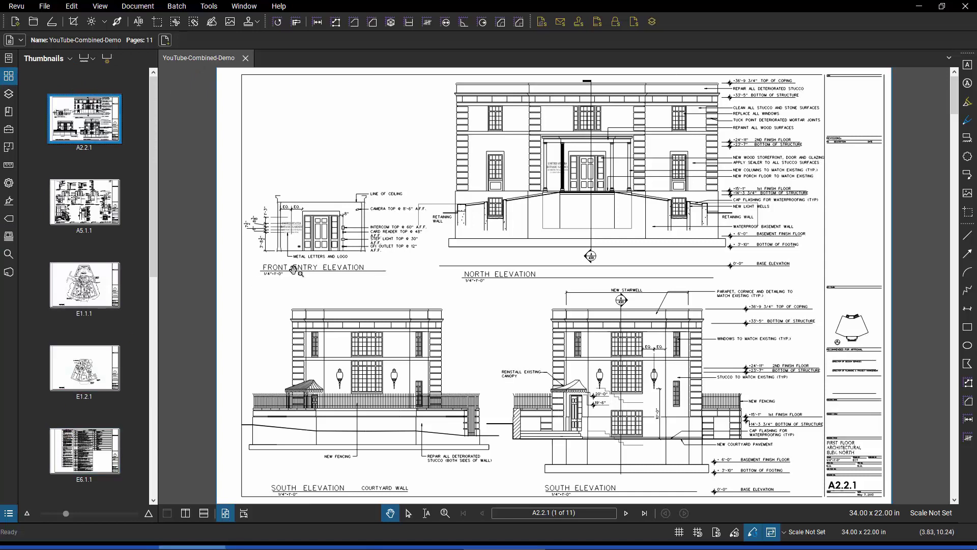
left_click(245, 57)
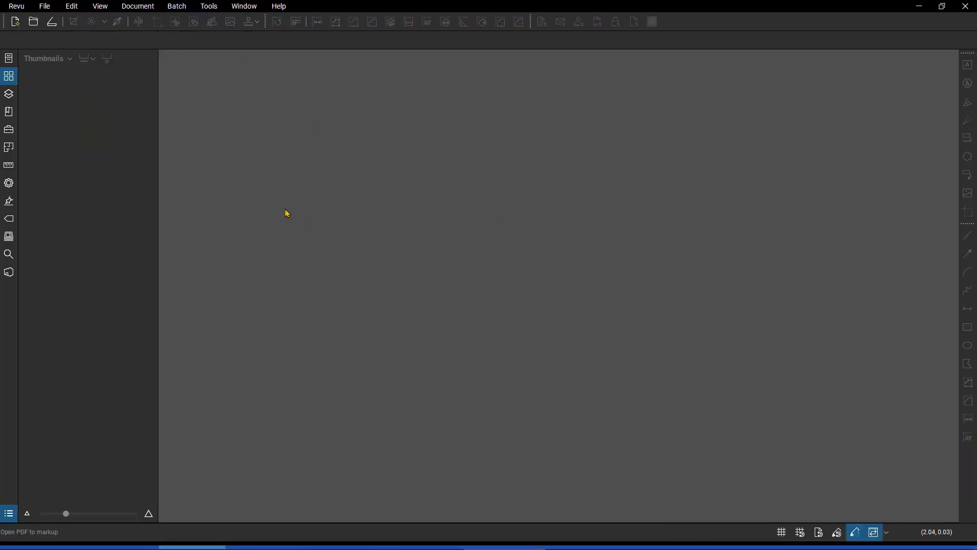
left_click(44, 6)
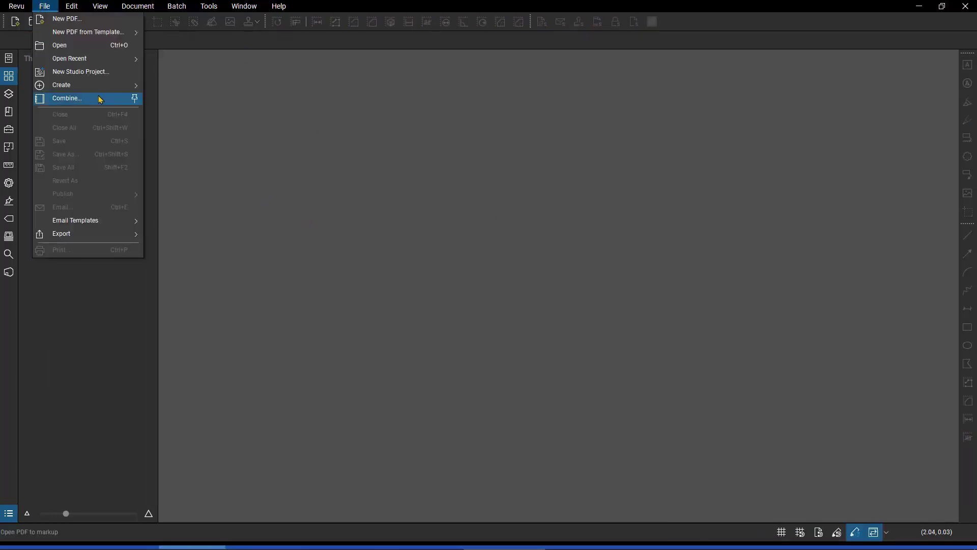
left_click(82, 102)
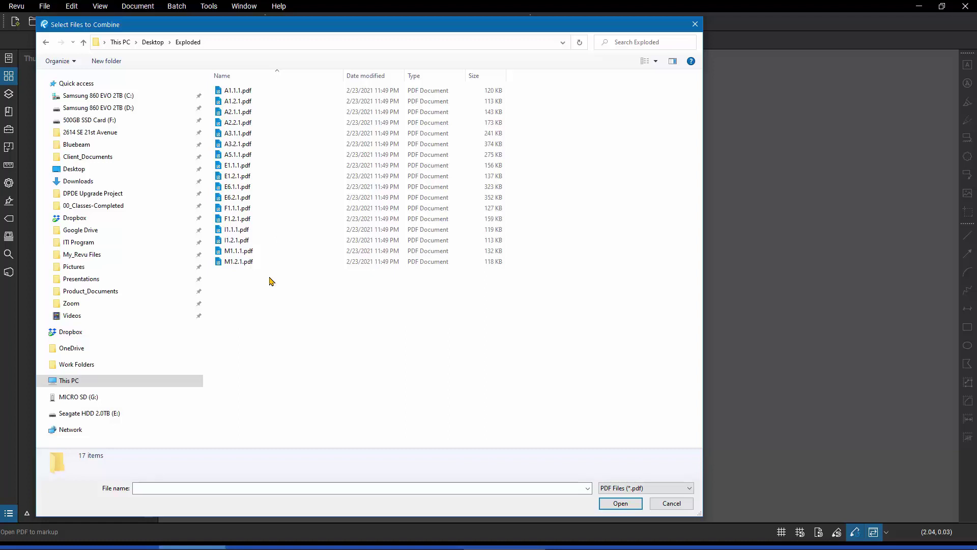
left_click(656, 490)
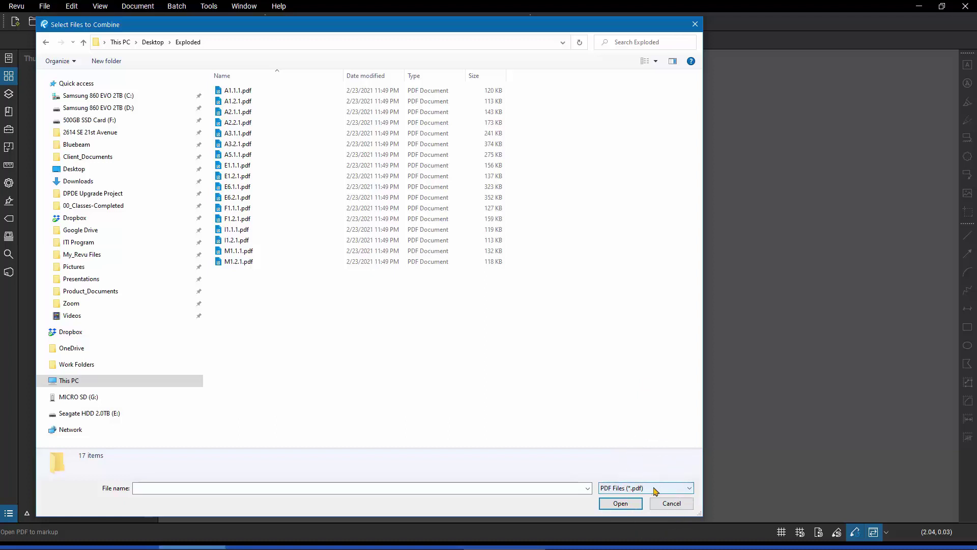
left_click(655, 489)
left_click(656, 490)
double_click(655, 489)
double_click(655, 489)
left_click(655, 489)
left_click(655, 490)
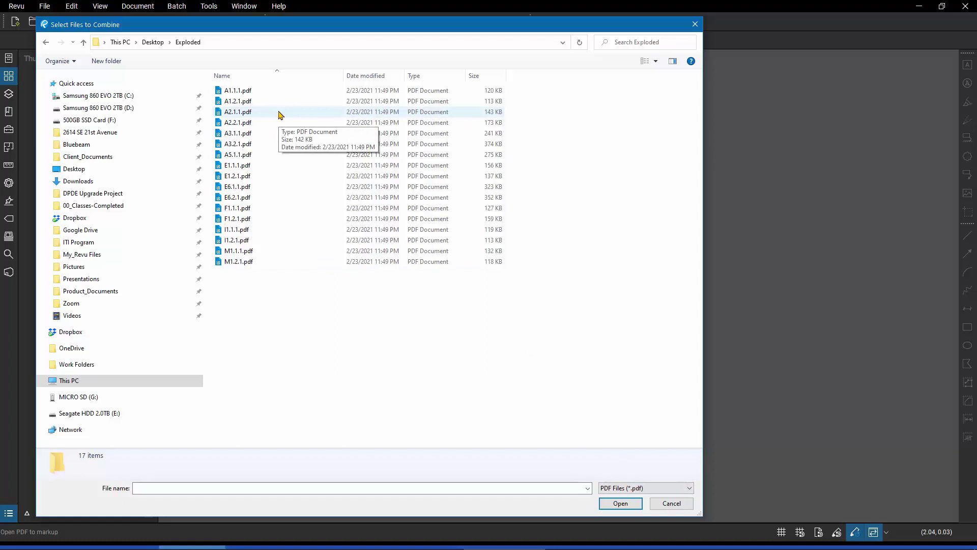
Merge sheets A1.2.1, A3.2.1 and E6.1.1 through M1.2.1 into one 10-page document.
left_click_drag(262, 280, 263, 183)
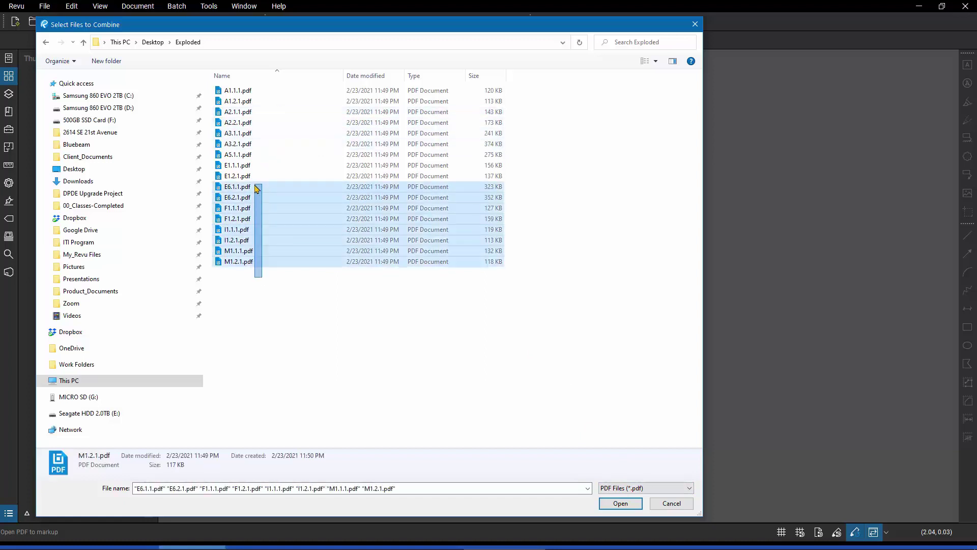
left_click(280, 145, "ctrl")
left_click(283, 101, "ctrl")
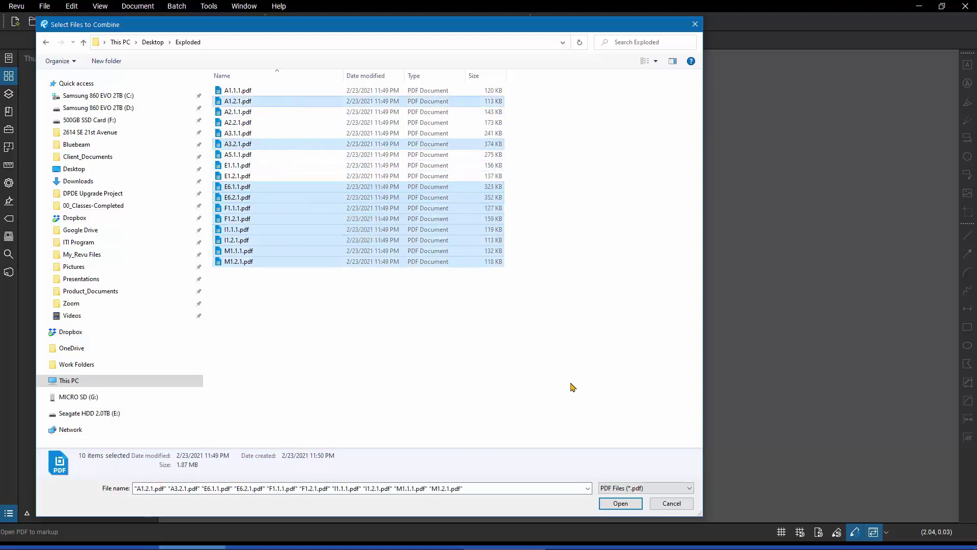
left_click(620, 502)
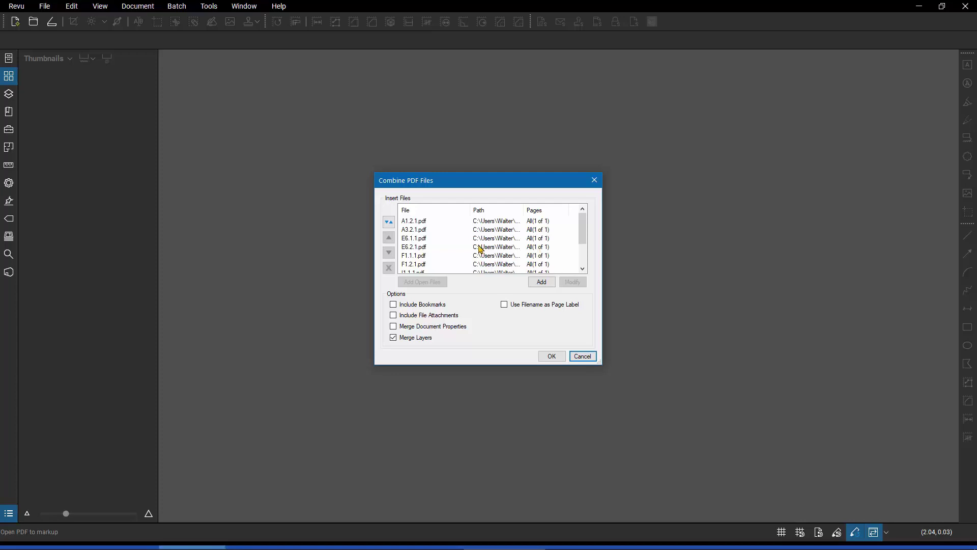
left_click(551, 356)
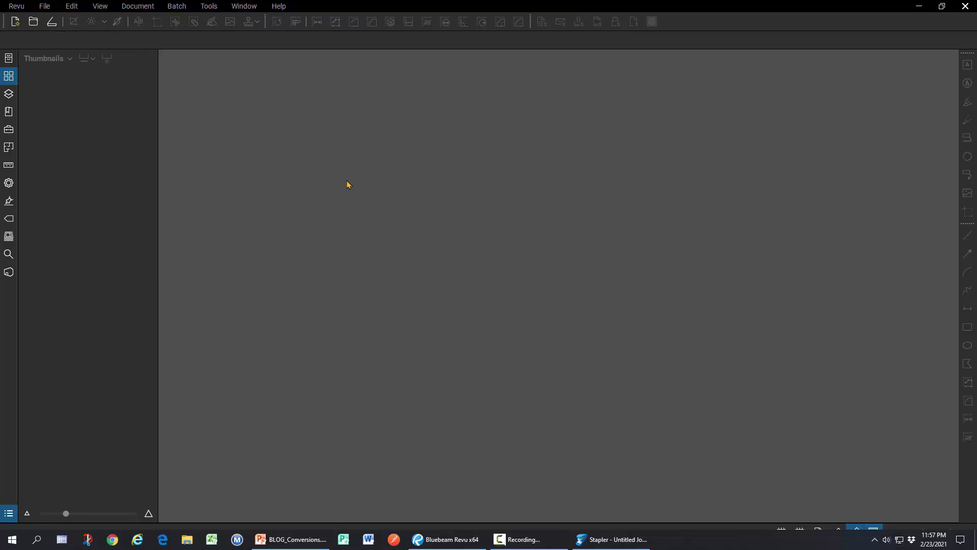
Open the three PDFs in Desktop\Signed PDFs: Signed-Fax, Signed-RFI and Signed-Submittal.
right_click(304, 96)
left_click(321, 102)
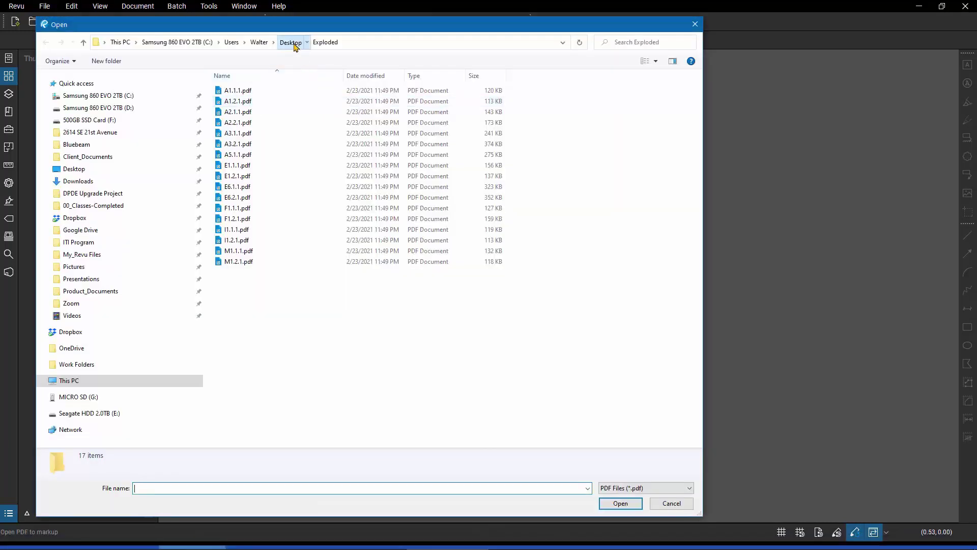
left_click(294, 44)
double_click(299, 95)
left_click_drag(284, 152, 234, 89)
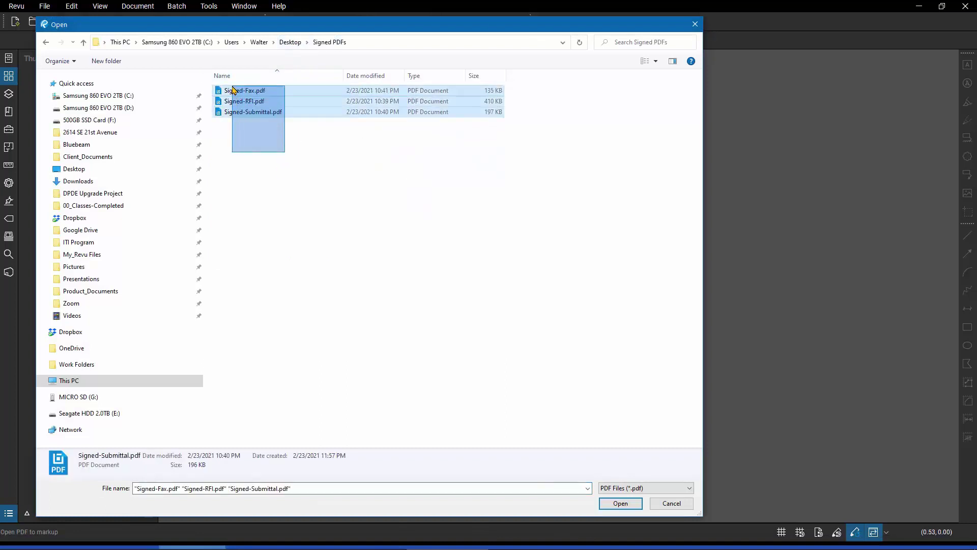
left_click(620, 503)
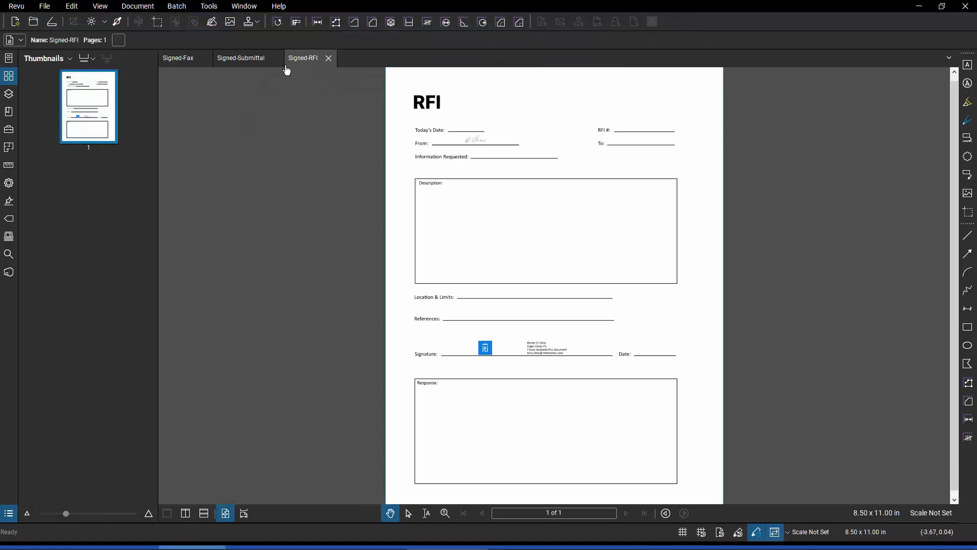
Review the digital signatures in the Signatures panel, viewing full Submittal and Fax pages.
mouse_move(518, 348)
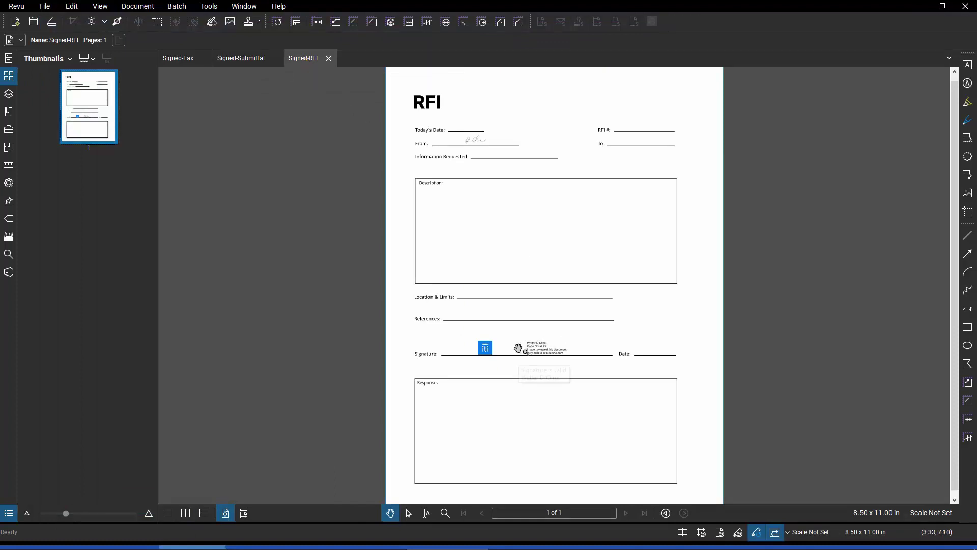
left_click(9, 202)
mouse_move(453, 139)
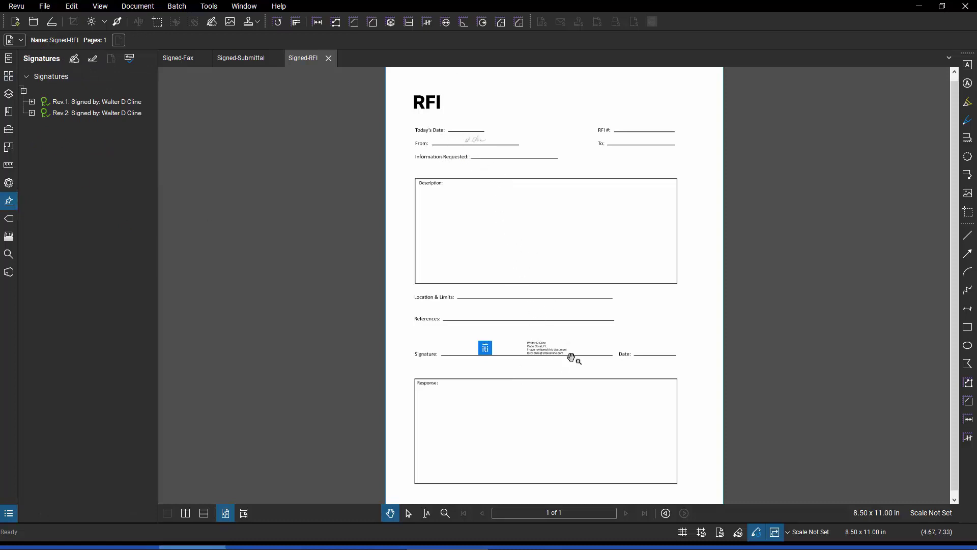
left_click(240, 59)
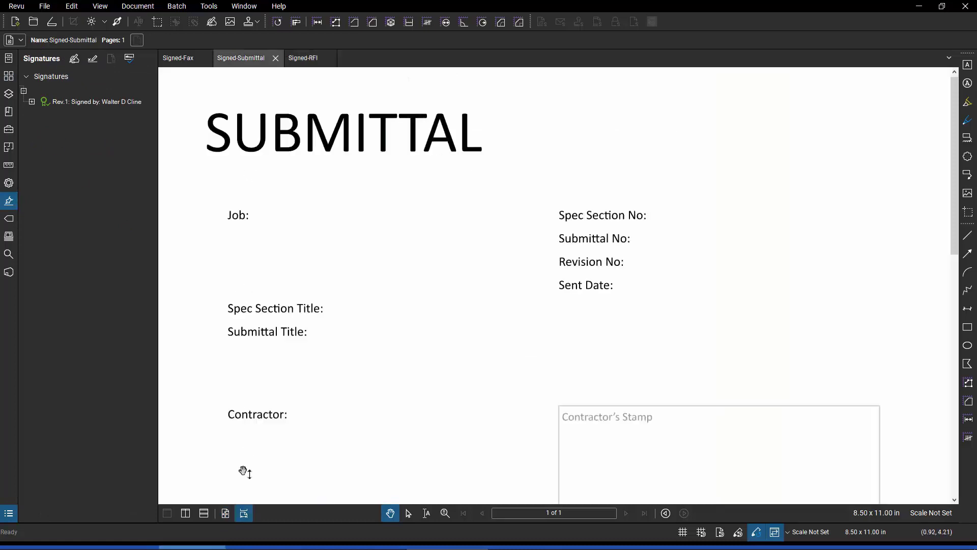
left_click(225, 513)
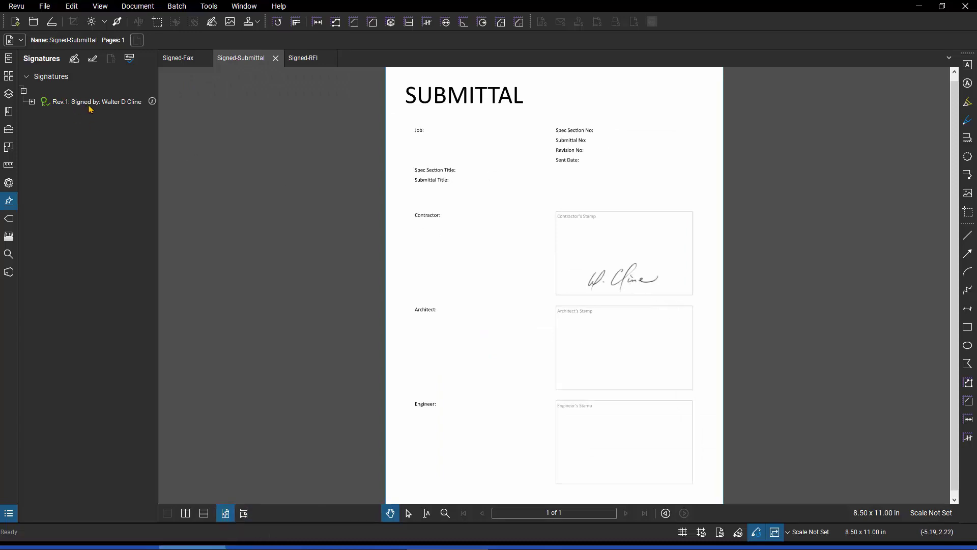
left_click(179, 60)
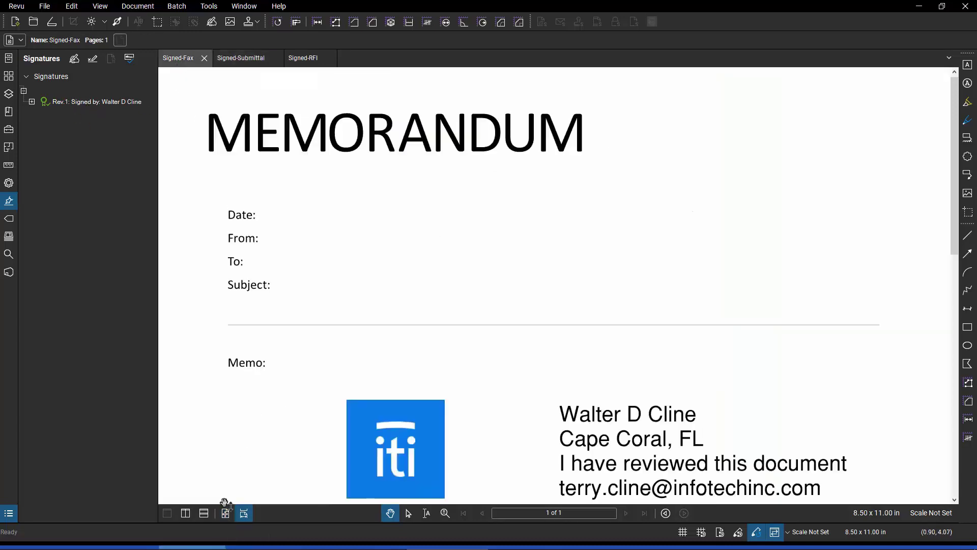
left_click(225, 513)
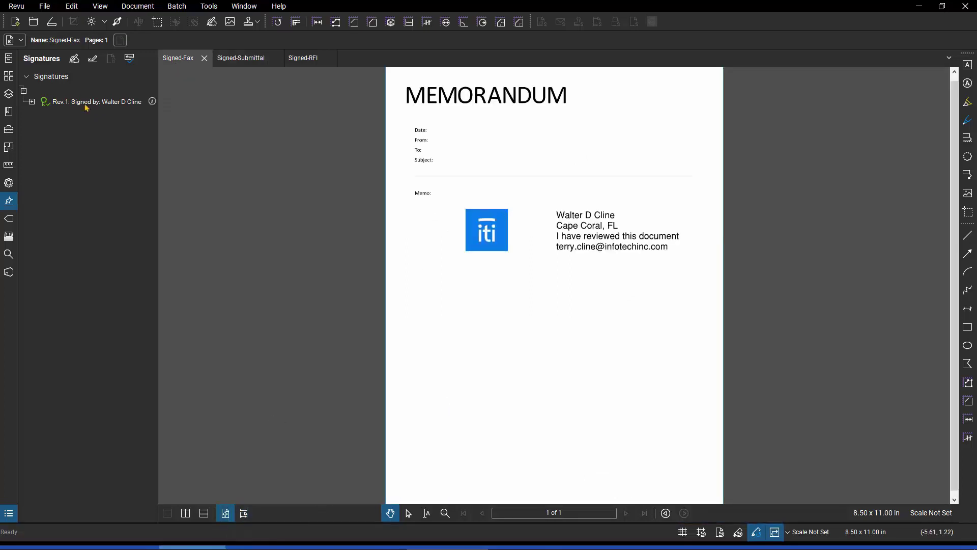
Combine Signed-Fax, Signed-RFI and Signed-Submittal, accepting Clear Digital Signatures on the second attempt.
left_click(44, 6)
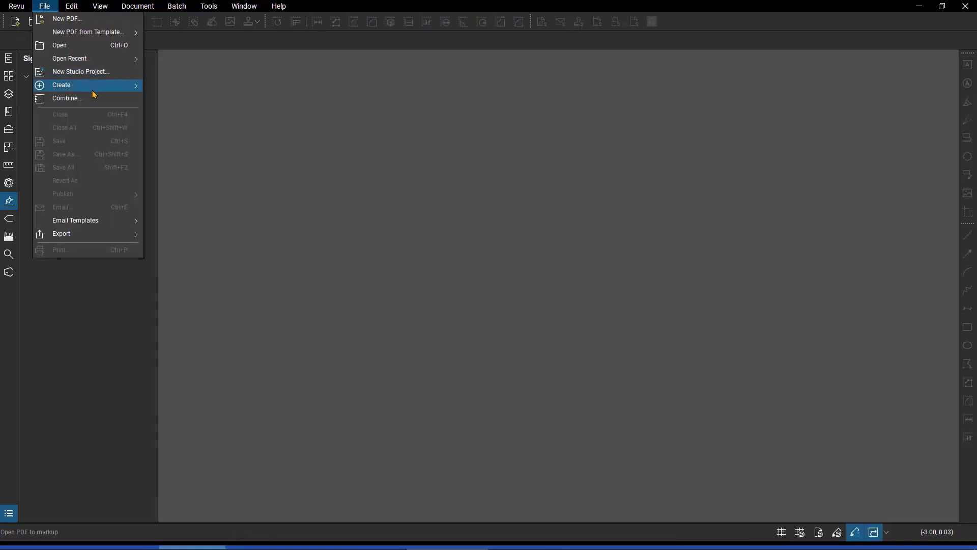
left_click(87, 99)
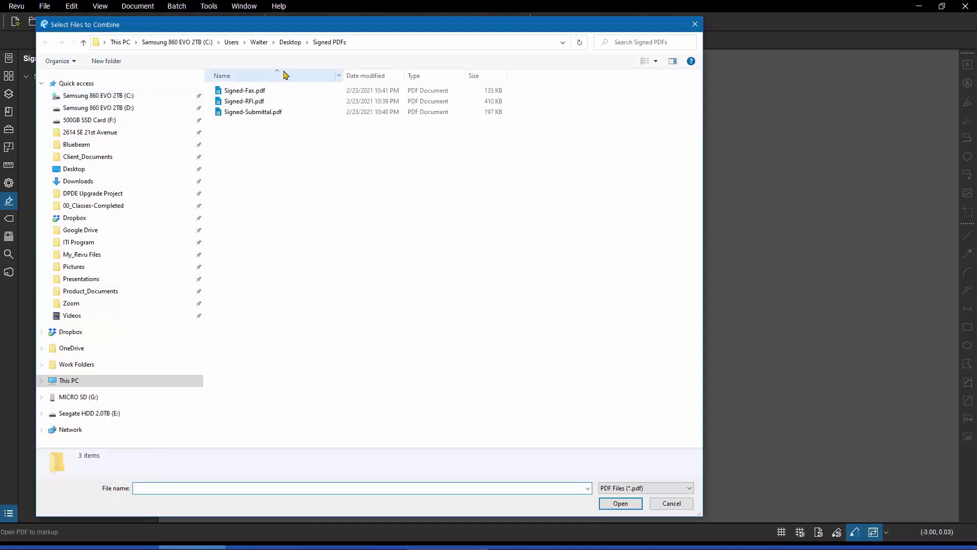
left_click_drag(284, 146, 236, 88)
left_click(619, 503)
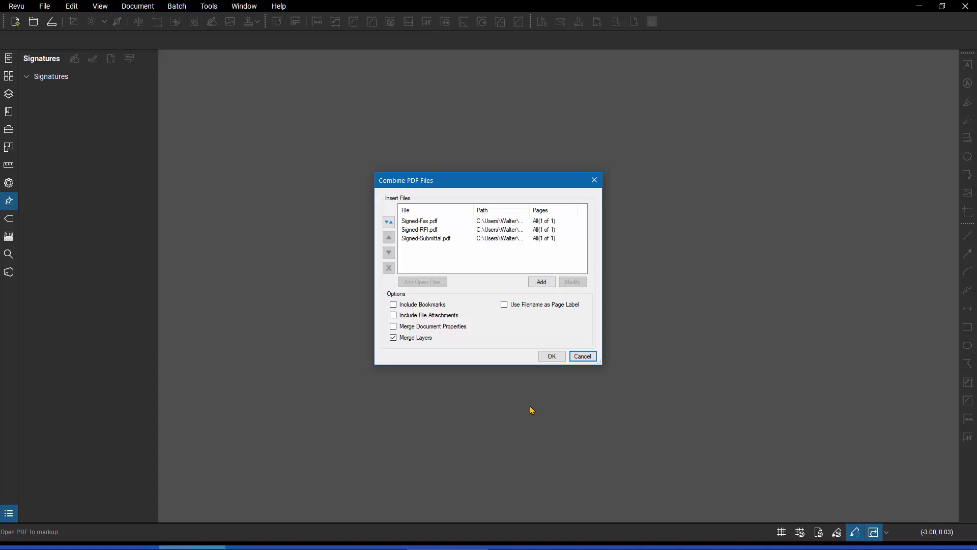
left_click(551, 356)
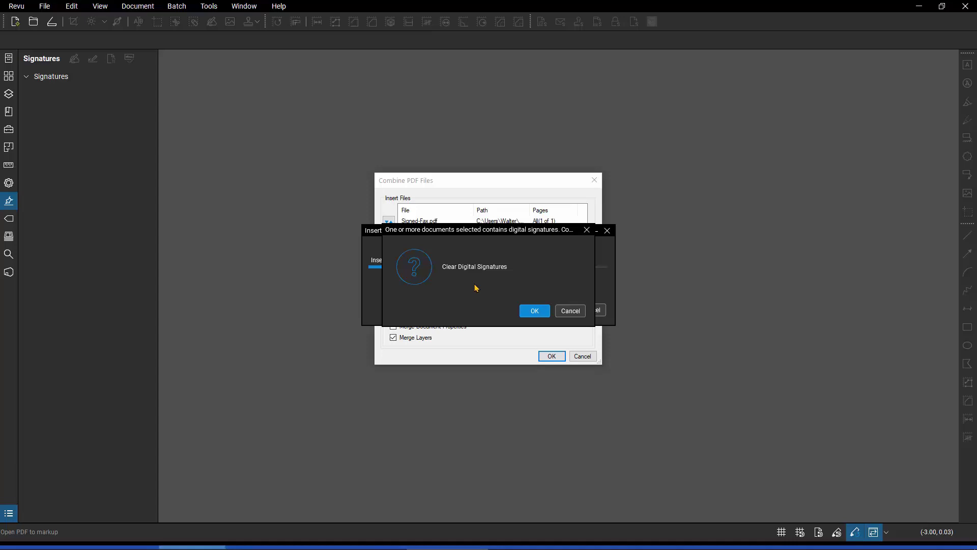
left_click(571, 311)
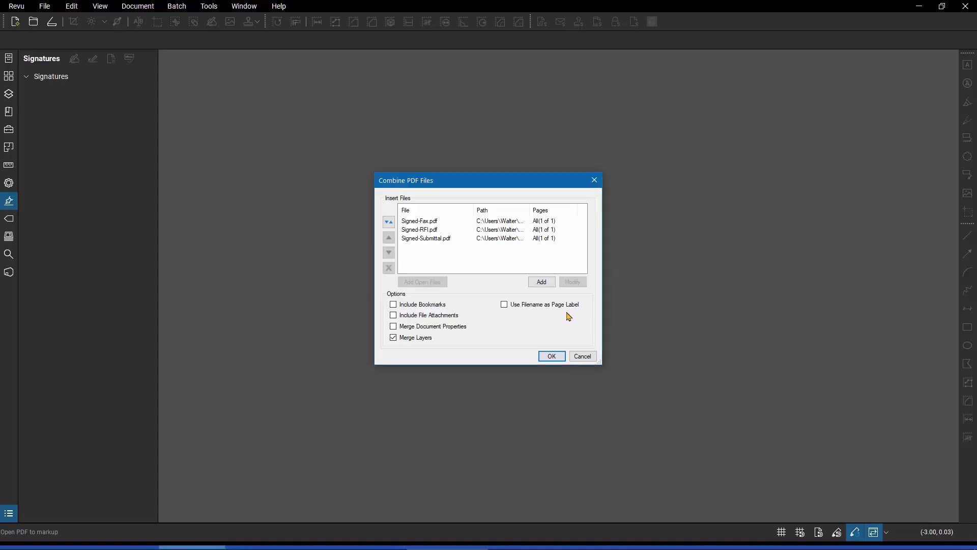
left_click(552, 357)
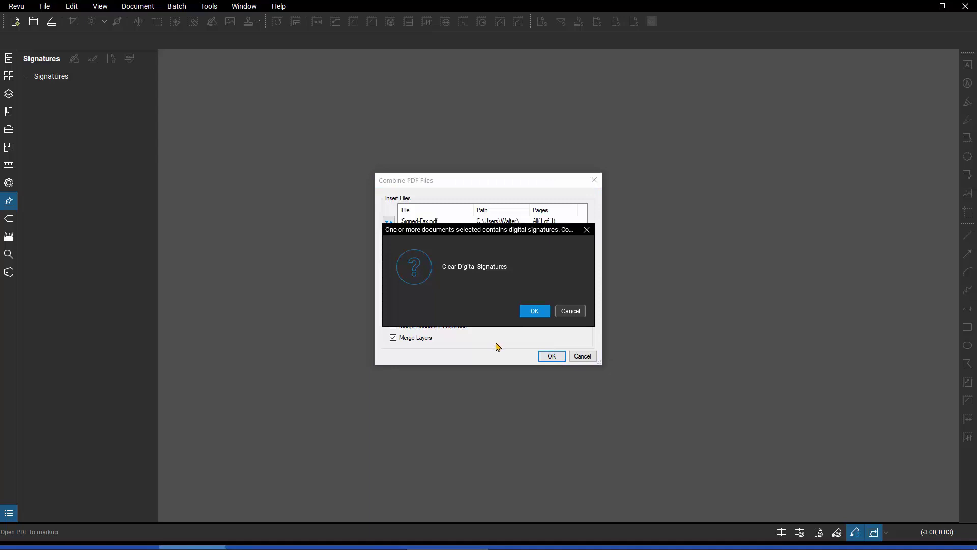
left_click(541, 315)
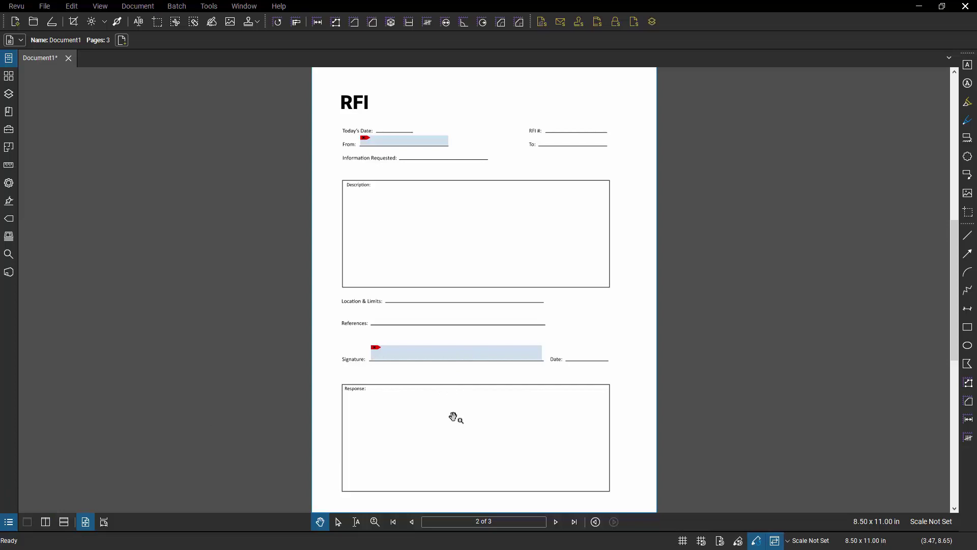
Close the merged 3-page Document1 with its emptied signature fields.
left_click(471, 348)
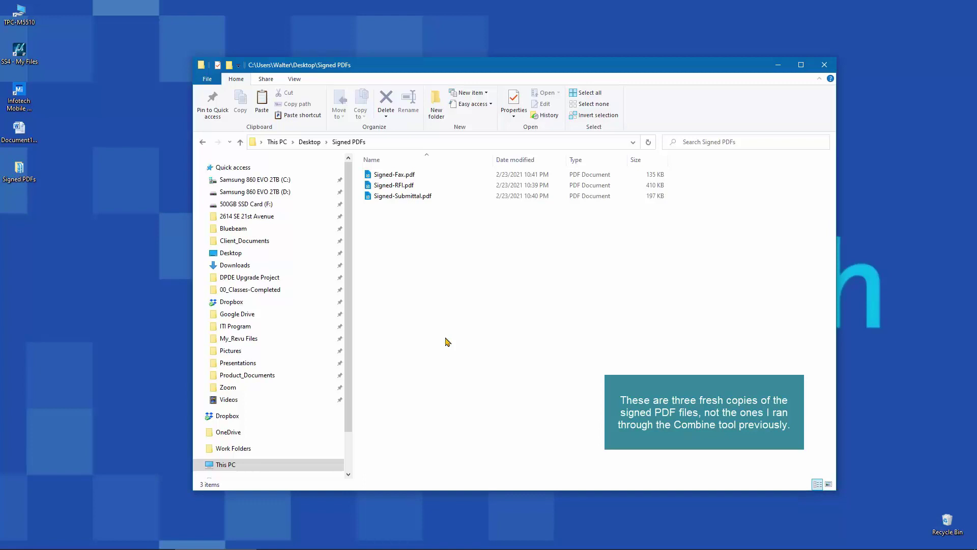
Select Signed-Fax, Signed-RFI and Signed-Submittal and bring up their context menu.
left_click_drag(413, 229, 375, 168)
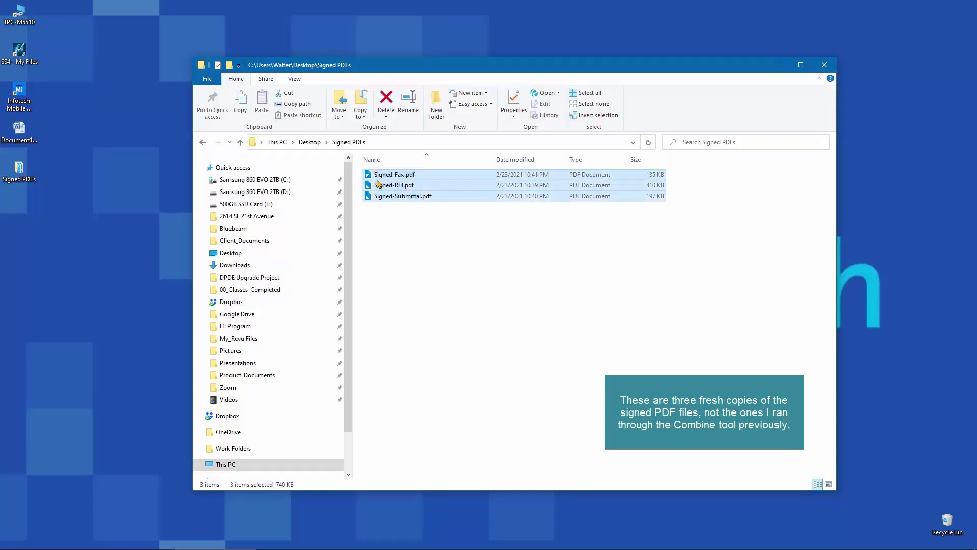
right_click(418, 187)
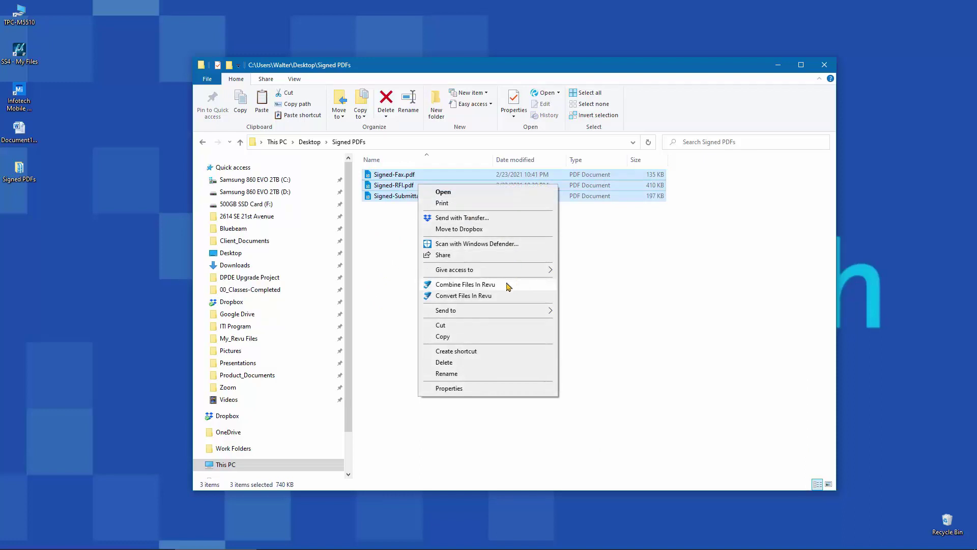
Combine the Signed-Fax, Signed-RFI and Signed-Submittal PDFs into one output file named 'Combined with-Stapler'.
left_click(465, 284)
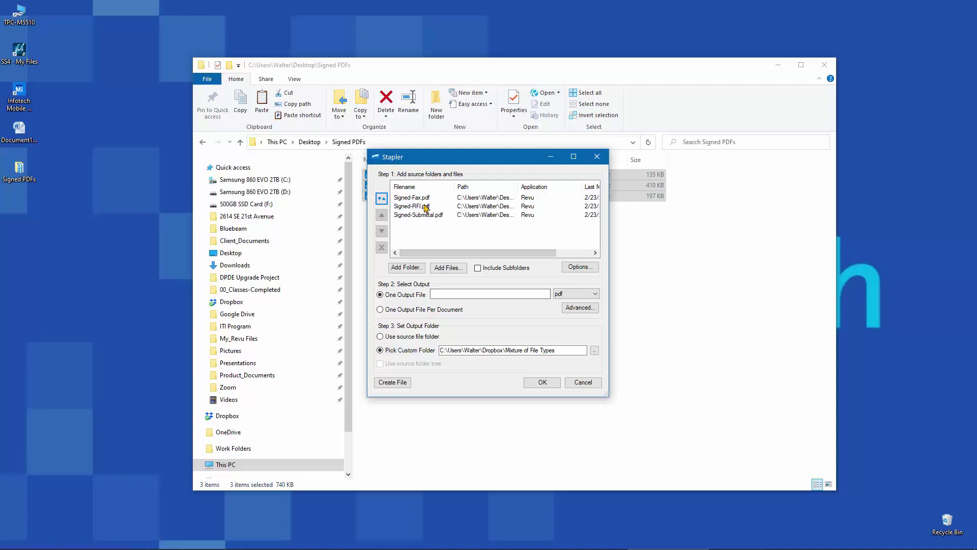
left_click(455, 293)
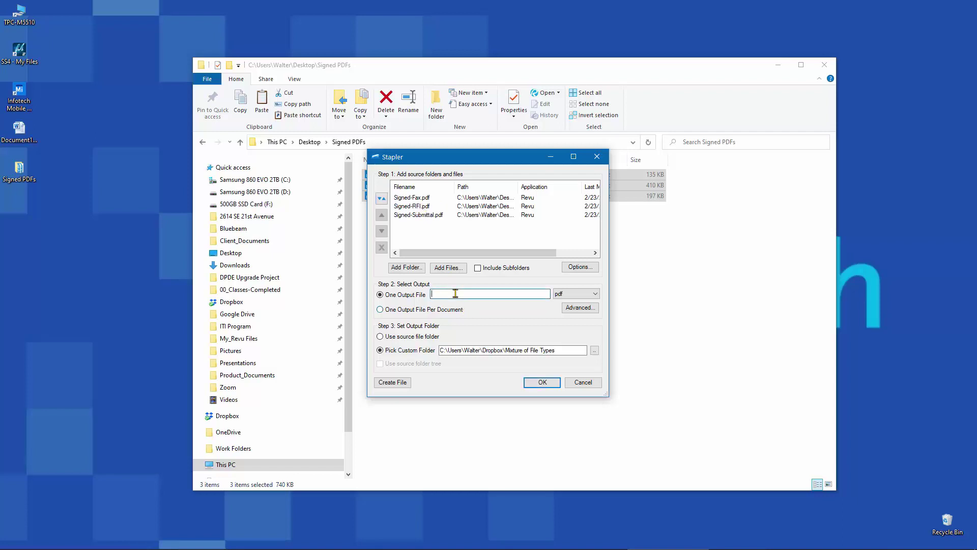
type("Combined")
type(" with-Stapler")
left_click(546, 383)
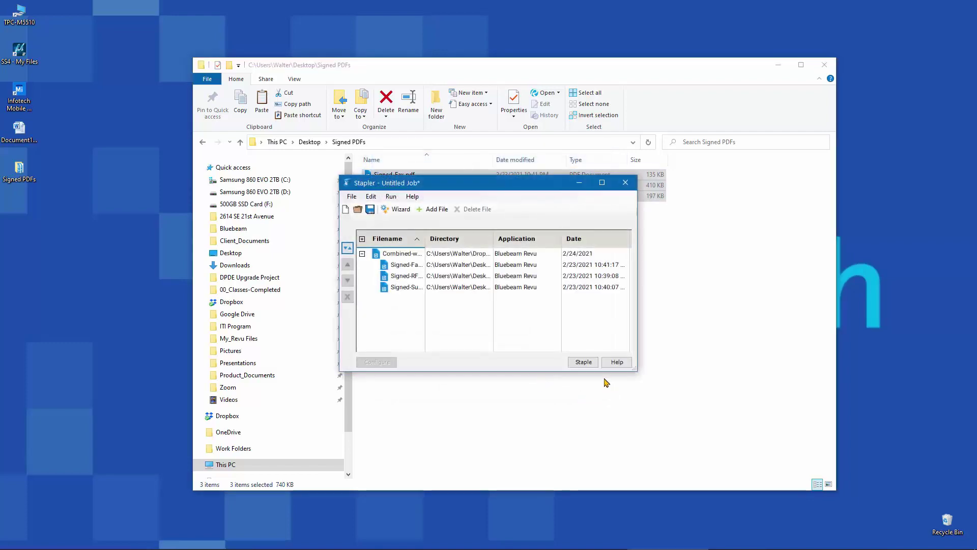
Run the Staple job, then view single pages through RFI, Submittal and back to Memorandum.
left_click(582, 366)
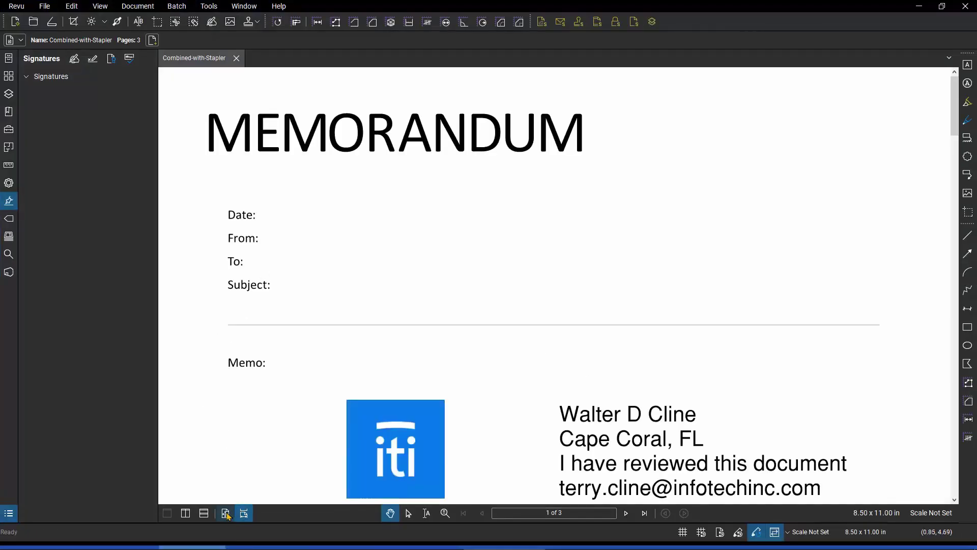
left_click(225, 512)
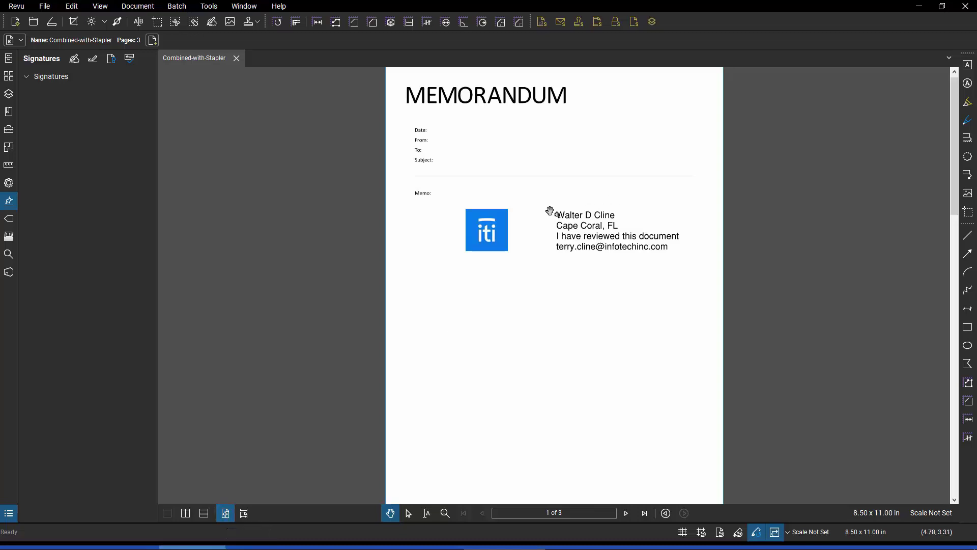
left_click(955, 275)
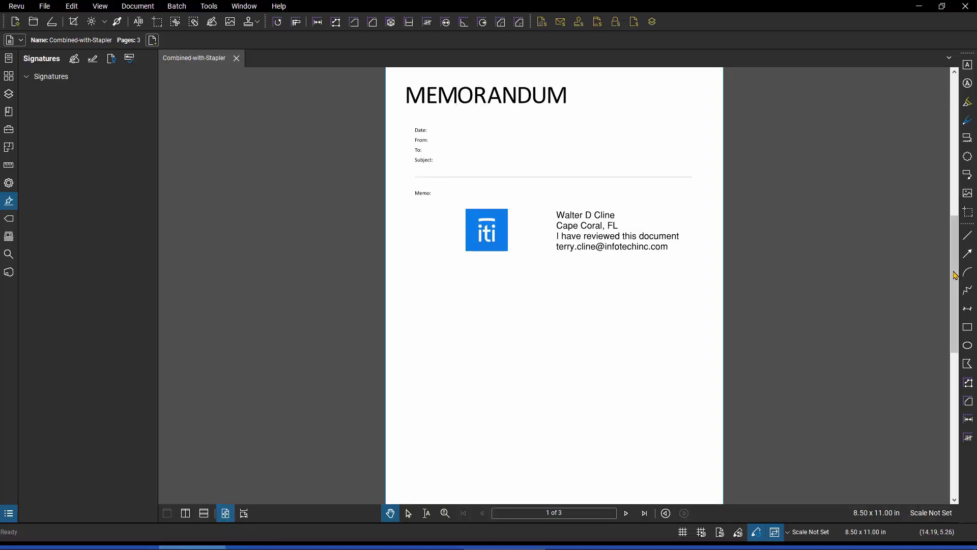
left_click(956, 392)
left_click(953, 90)
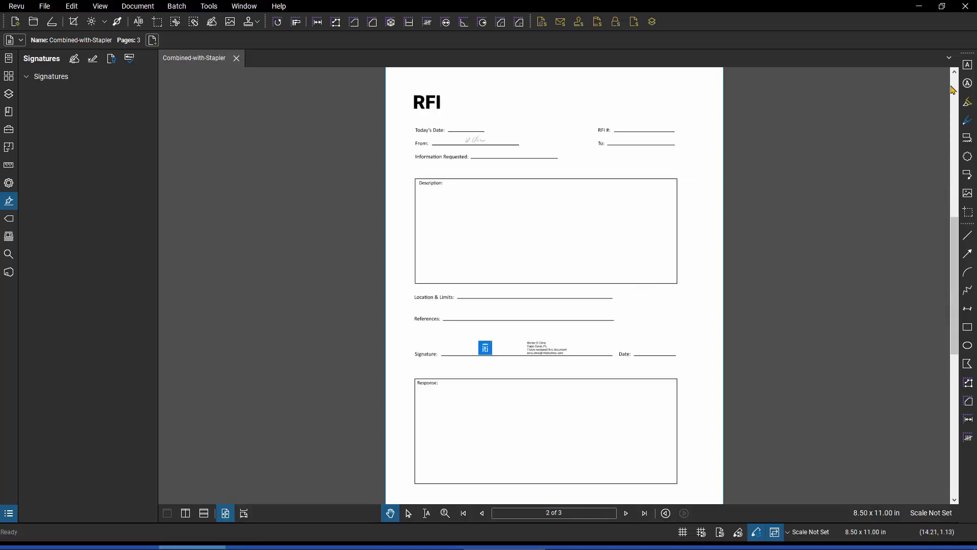
left_click(952, 90)
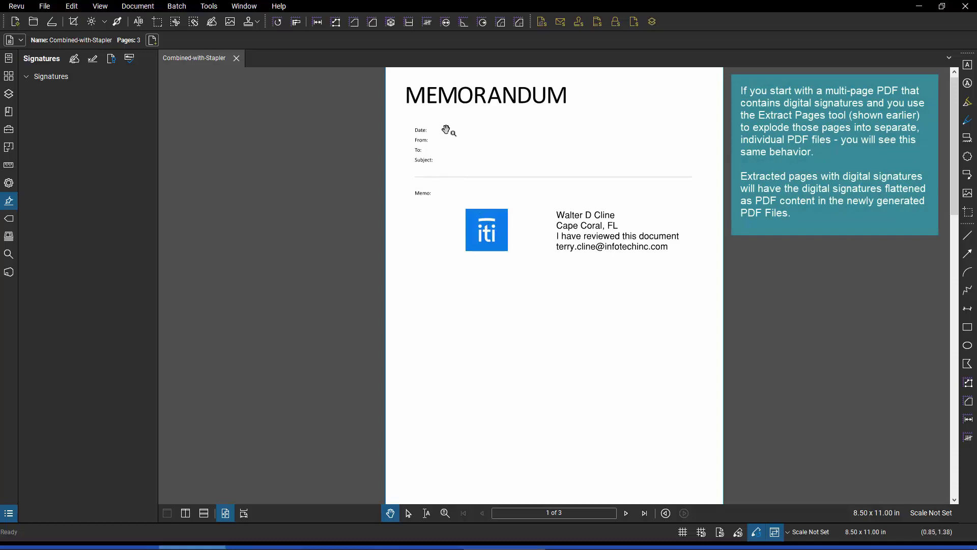
Confirm the Signatures panel lists no digital signatures in the combined PDF.
left_click(41, 79)
left_click(70, 96)
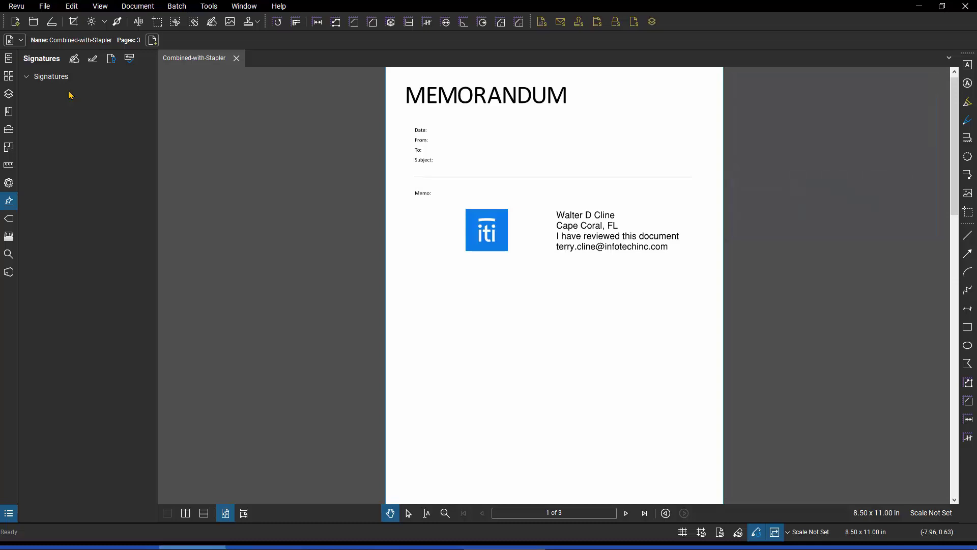
left_click(44, 6)
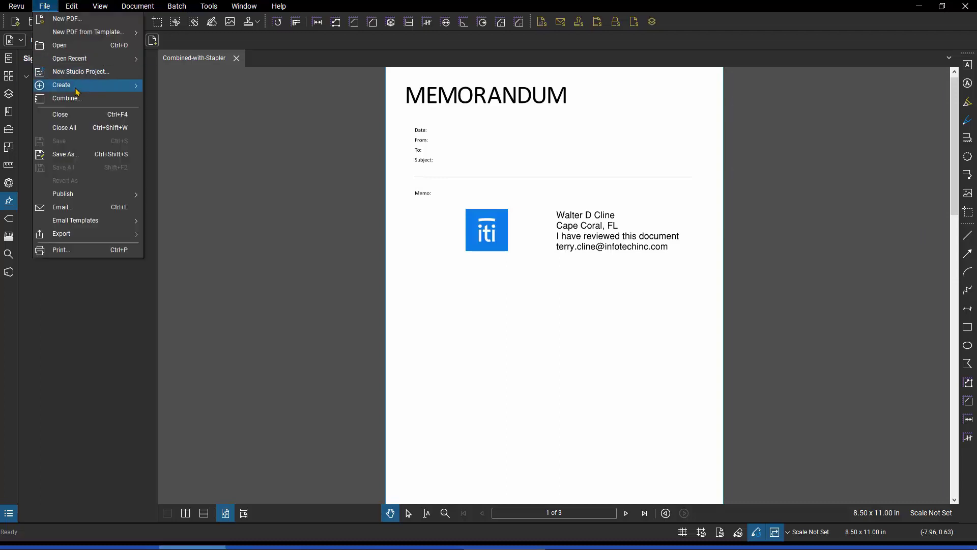
left_click(220, 222)
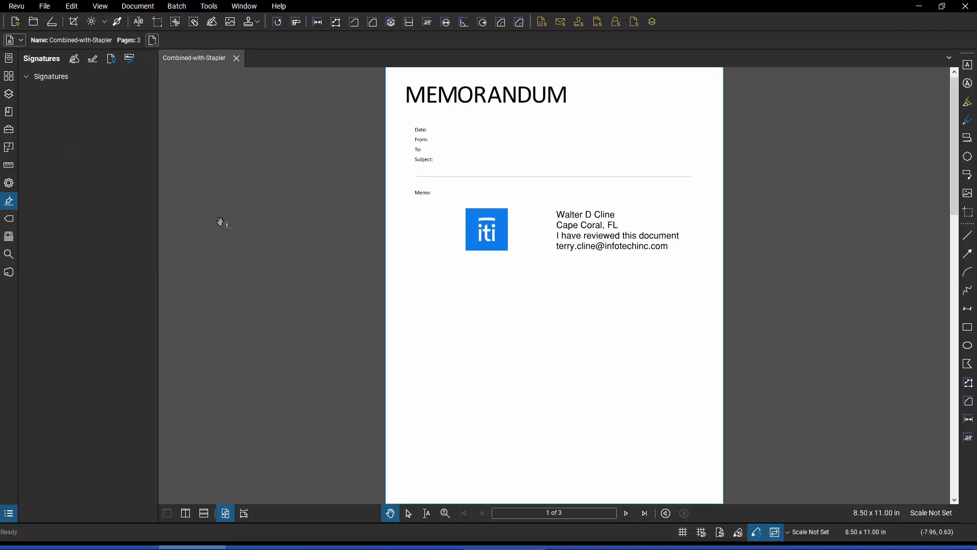